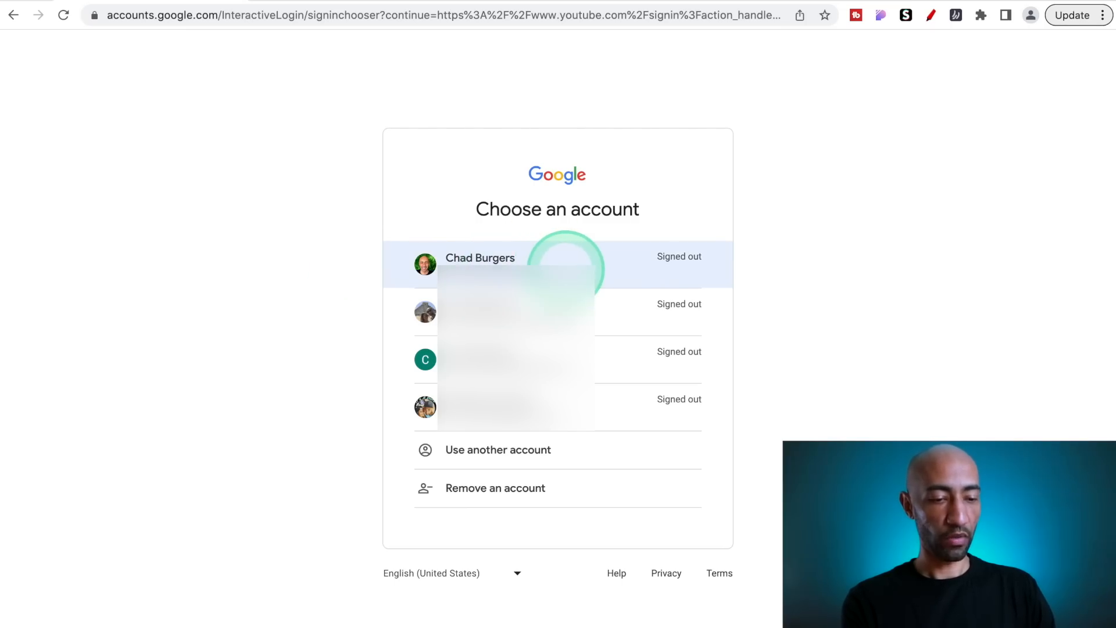
Sign in to YouTube with the first listed Google account, entering the account password
{"action": "left_click", "coordinate": [566, 267]}
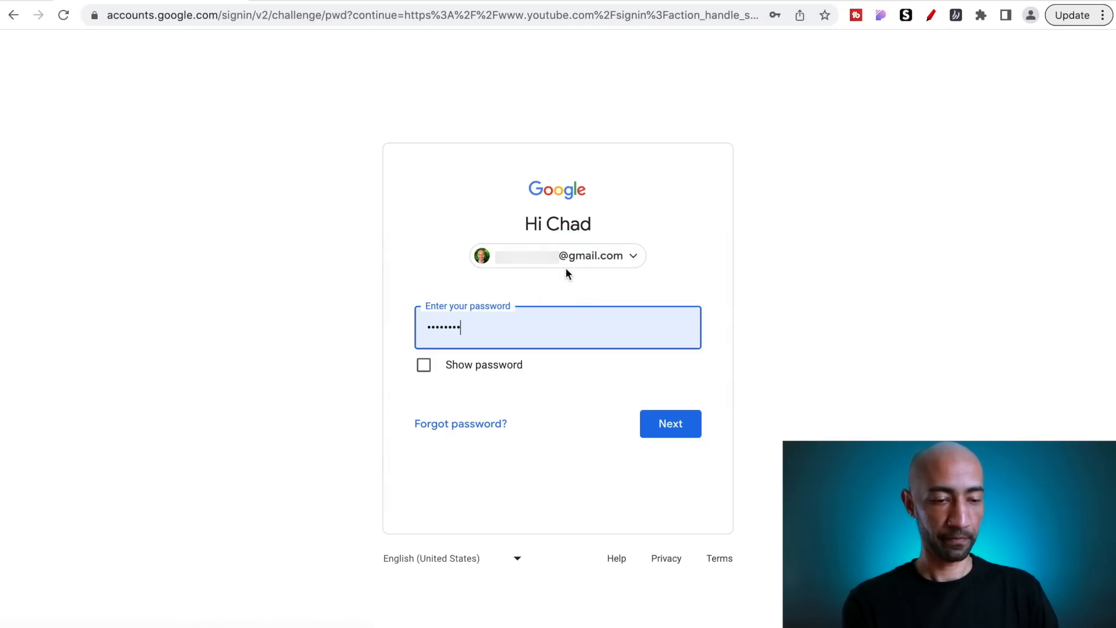
{"action": "left_click", "coordinate": [683, 430]}
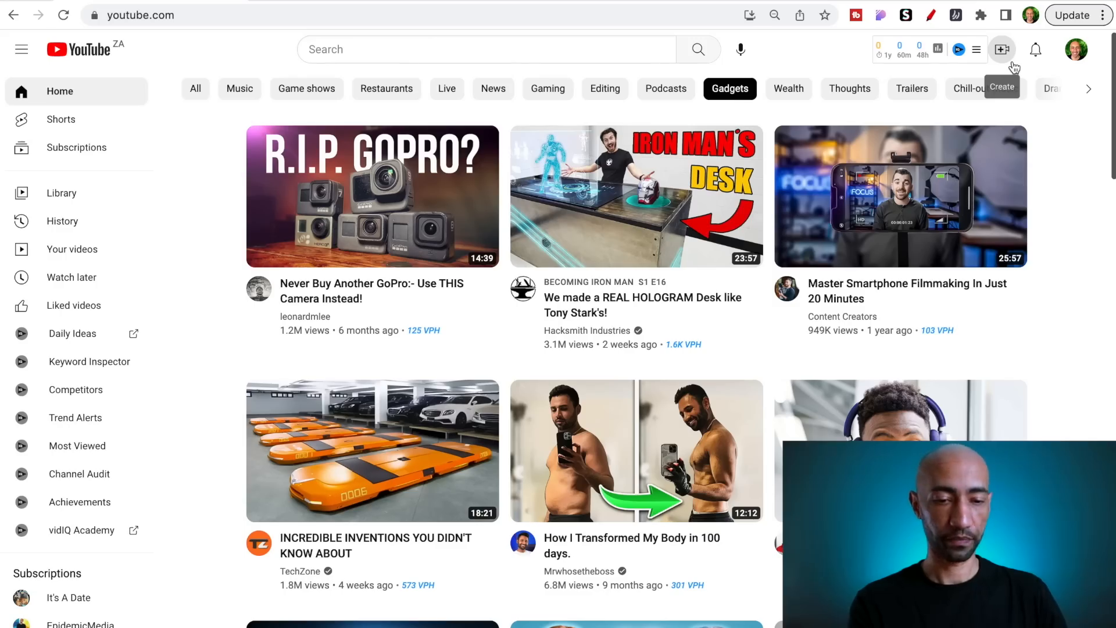
Go to the YouTube account settings and start creating a new channel from the channel management page
{"action": "left_click", "coordinate": [1076, 50]}
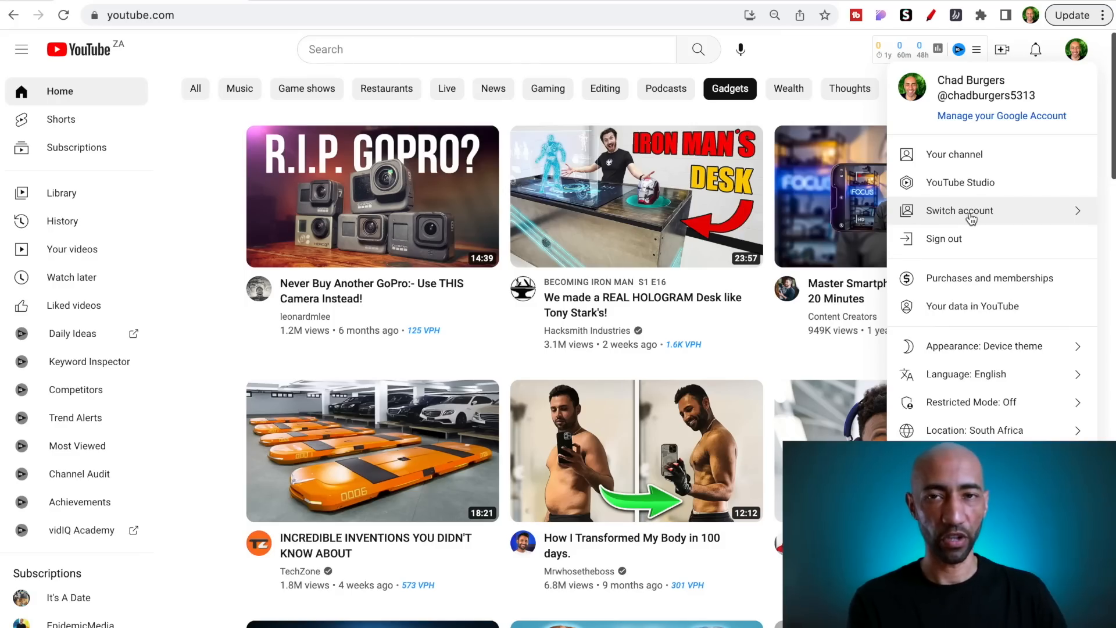
{"action": "left_click", "coordinate": [944, 500]}
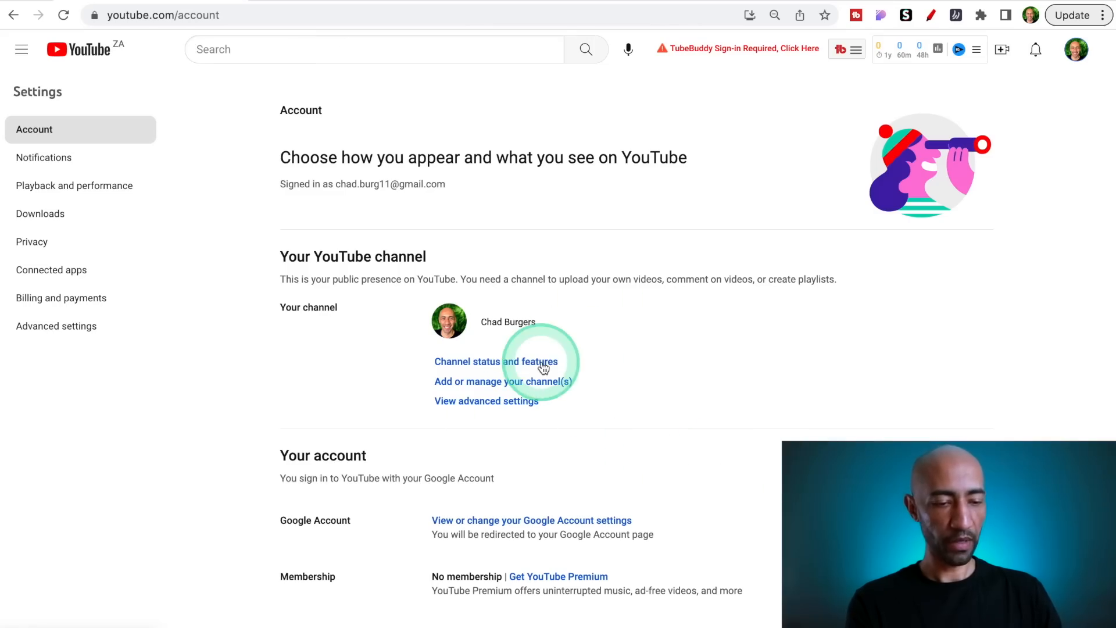
{"action": "left_click", "coordinate": [522, 390]}
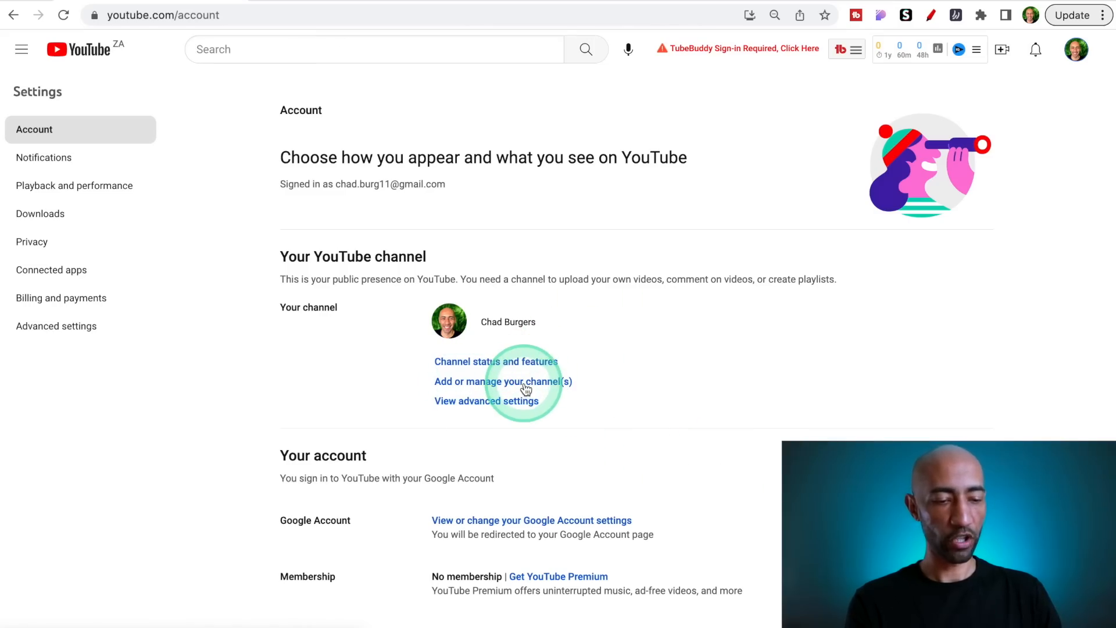
{"action": "left_click", "coordinate": [372, 150]}
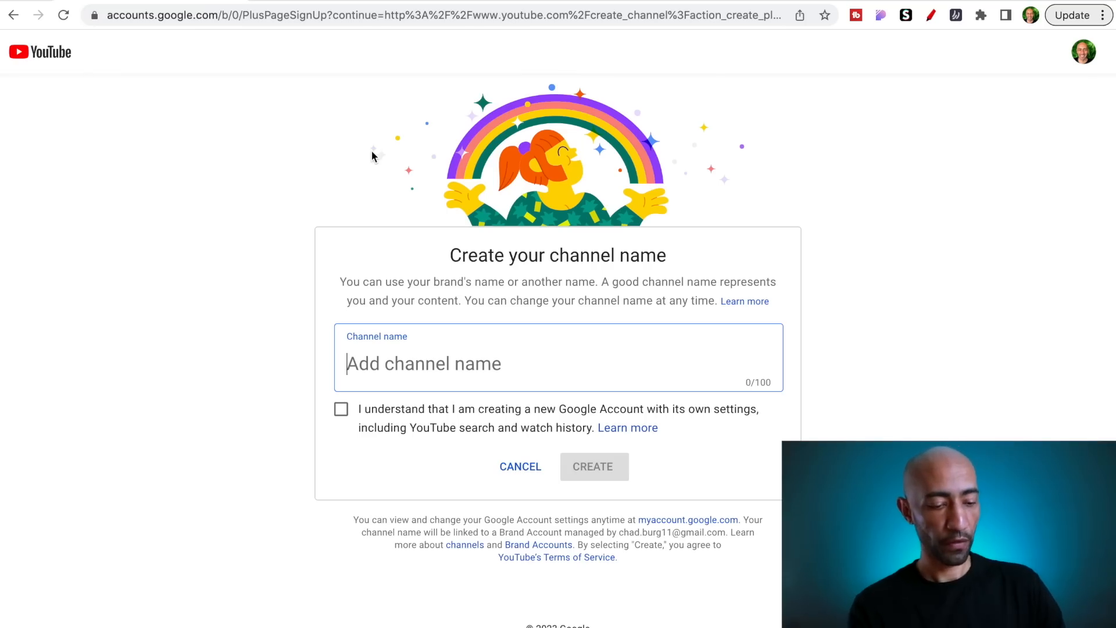
Name the channel with the owner's first name followed by "Test Channel", accept the new Google Account acknowledgement and create it
{"action": "type", "text": "Chad"}
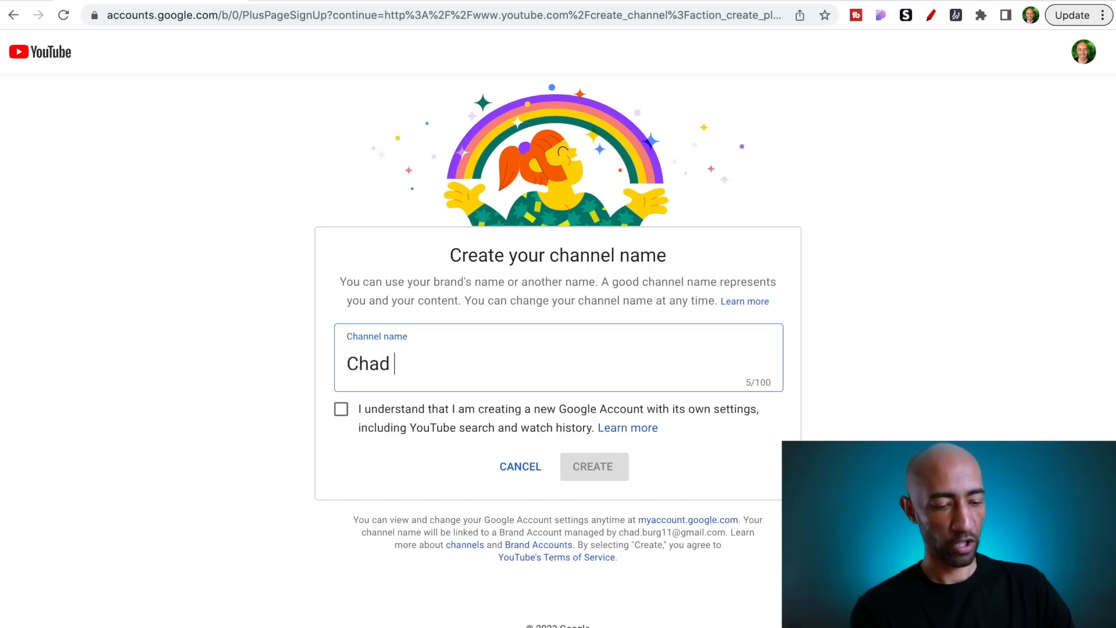
{"action": "type", "text": " Test Channel"}
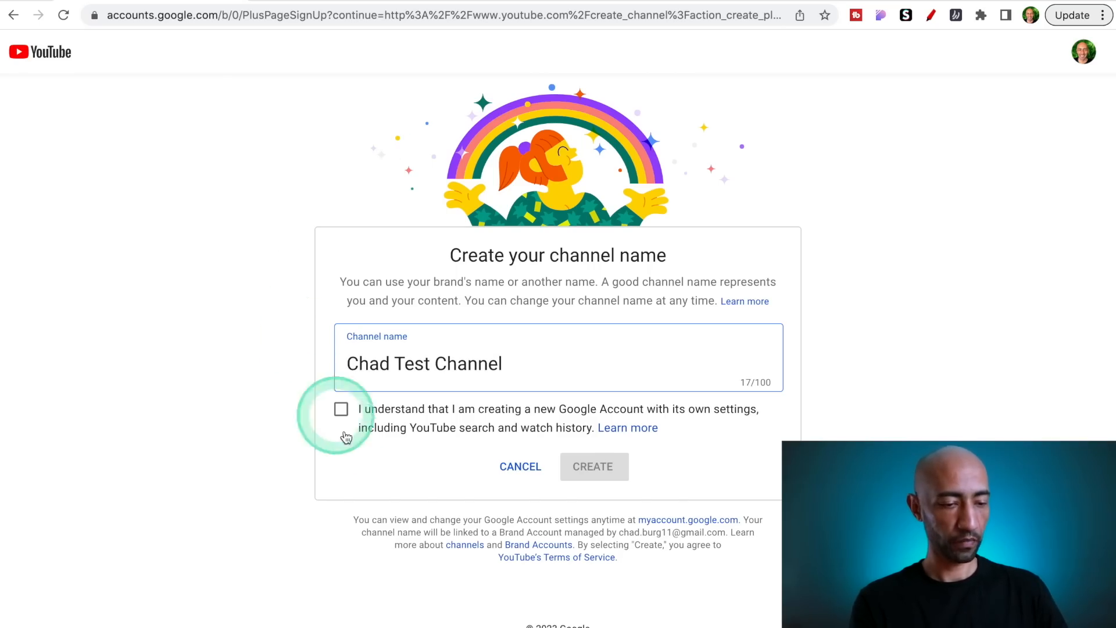
{"action": "left_click", "coordinate": [341, 409]}
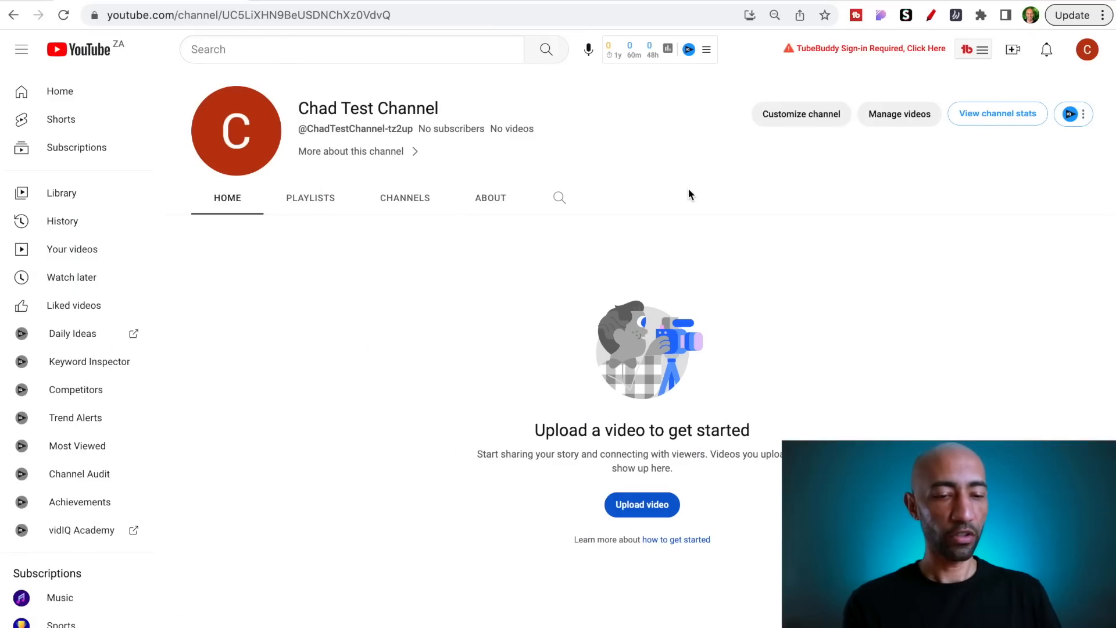
Open the new channel's customization page in YouTube Studio and dismiss the dark theme notice
{"action": "left_click", "coordinate": [808, 111]}
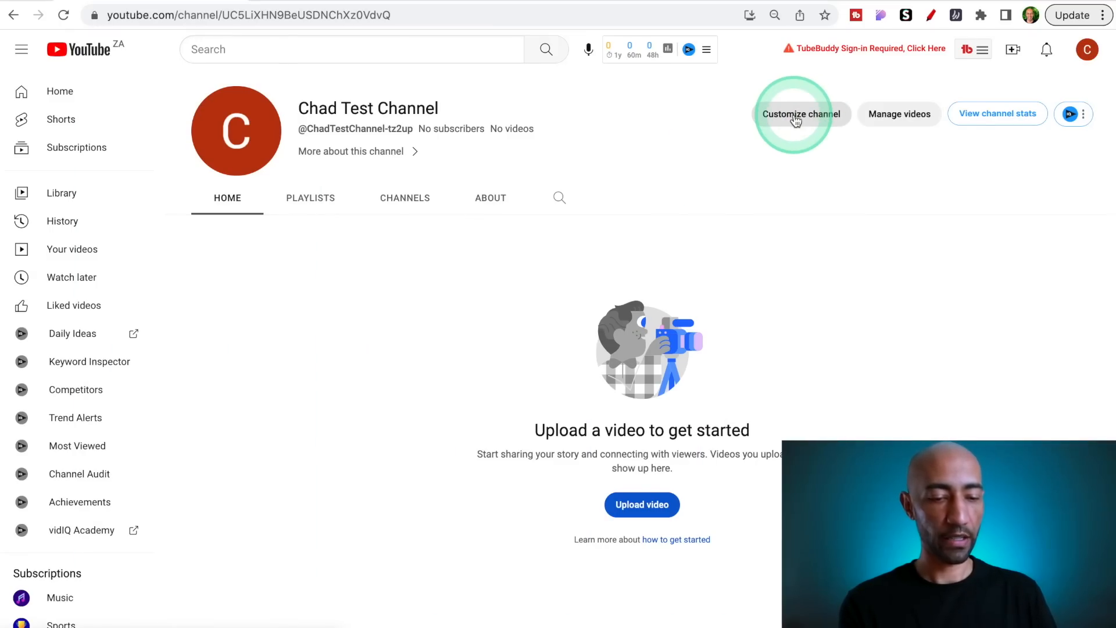
{"action": "left_click", "coordinate": [795, 120]}
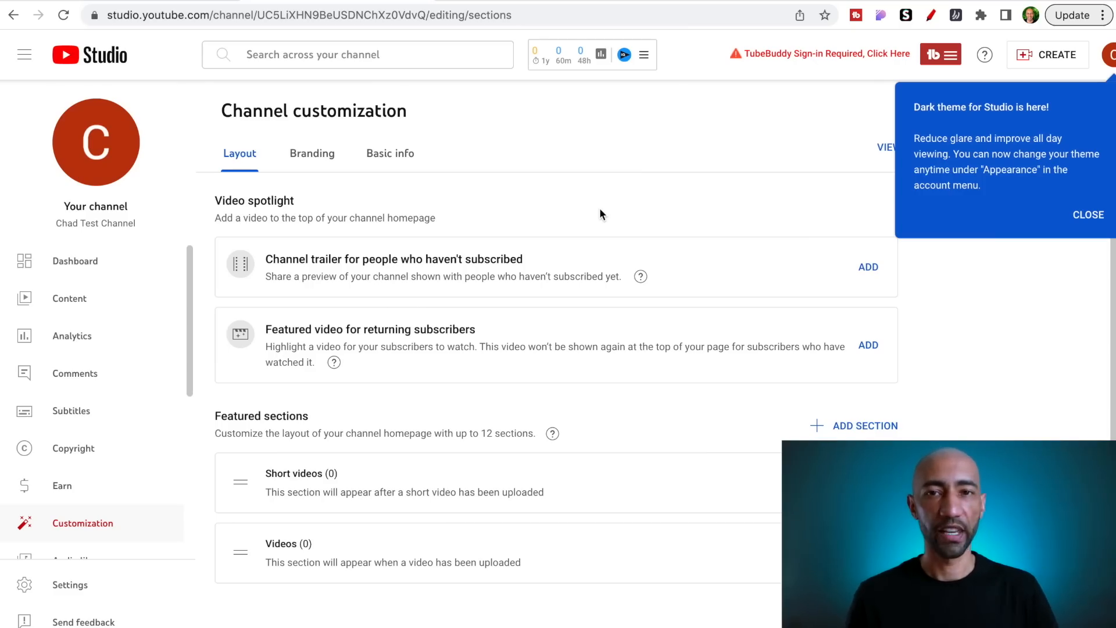
{"action": "left_click", "coordinate": [573, 347]}
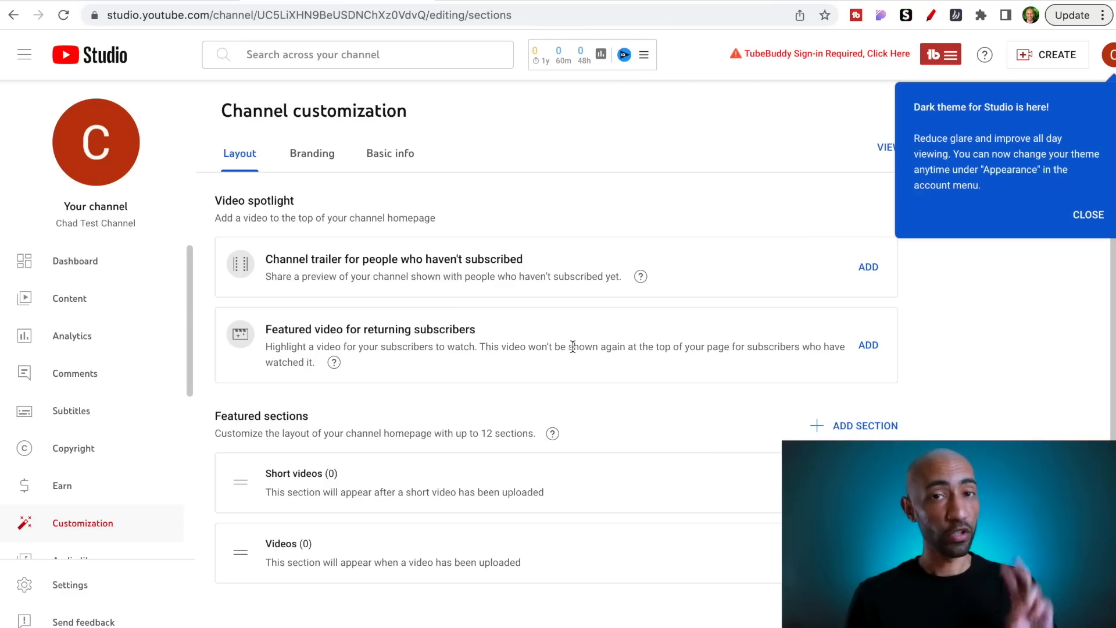
{"action": "left_click", "coordinate": [1088, 214]}
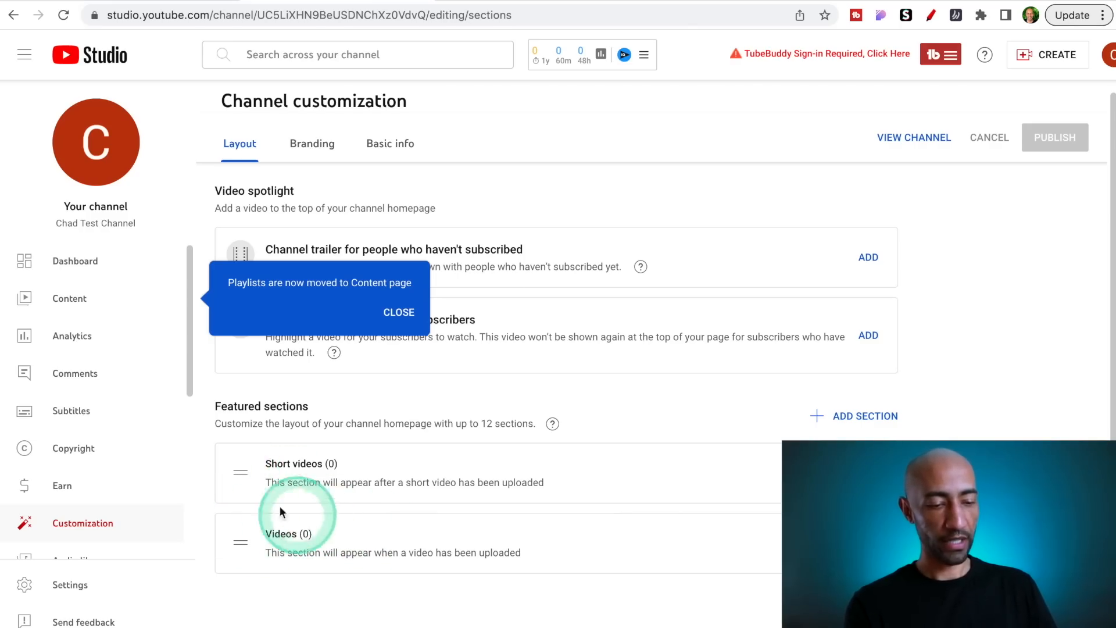
Move the Short videos section below Videos in the featured sections and dismiss the playlists notice
{"action": "left_click_drag", "start_coordinate": [243, 476], "coordinate": [250, 554]}
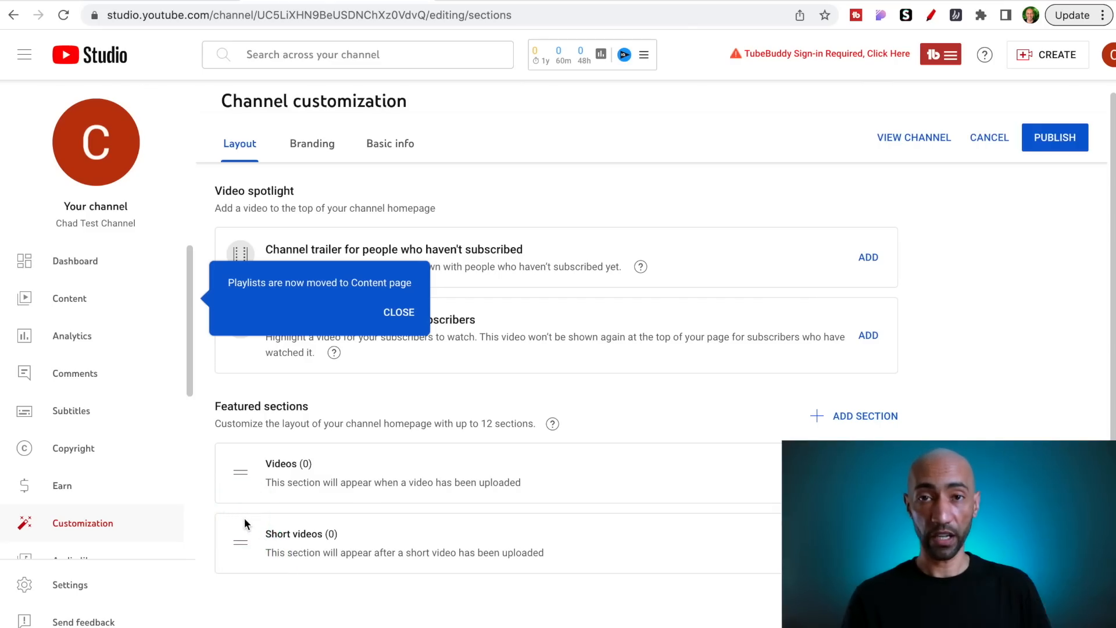
{"action": "left_click", "coordinate": [236, 469]}
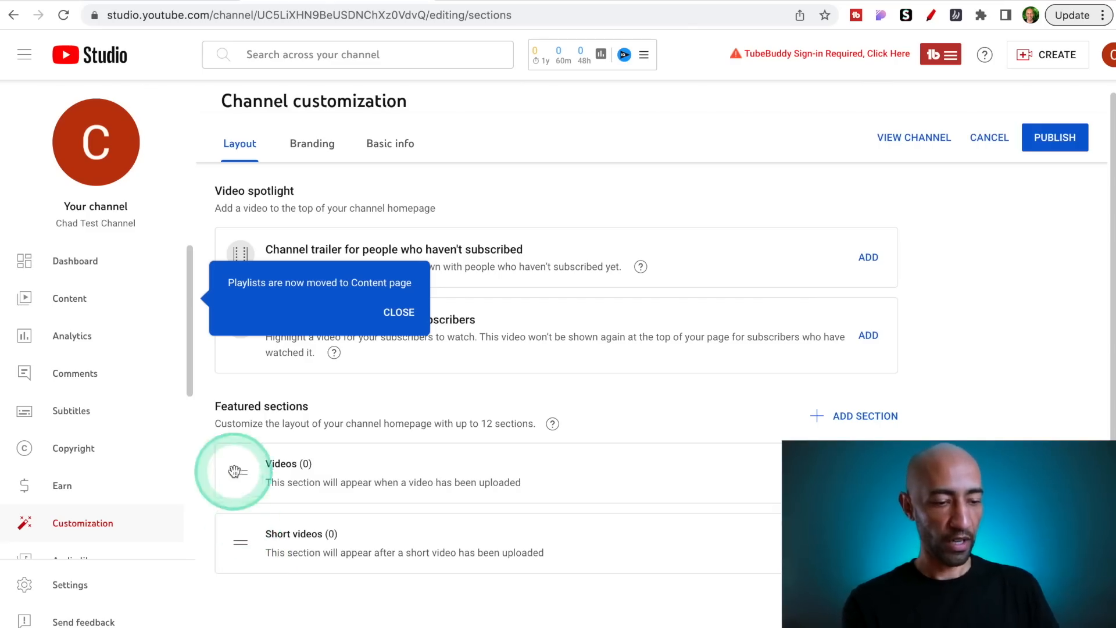
{"action": "left_click", "coordinate": [642, 308]}
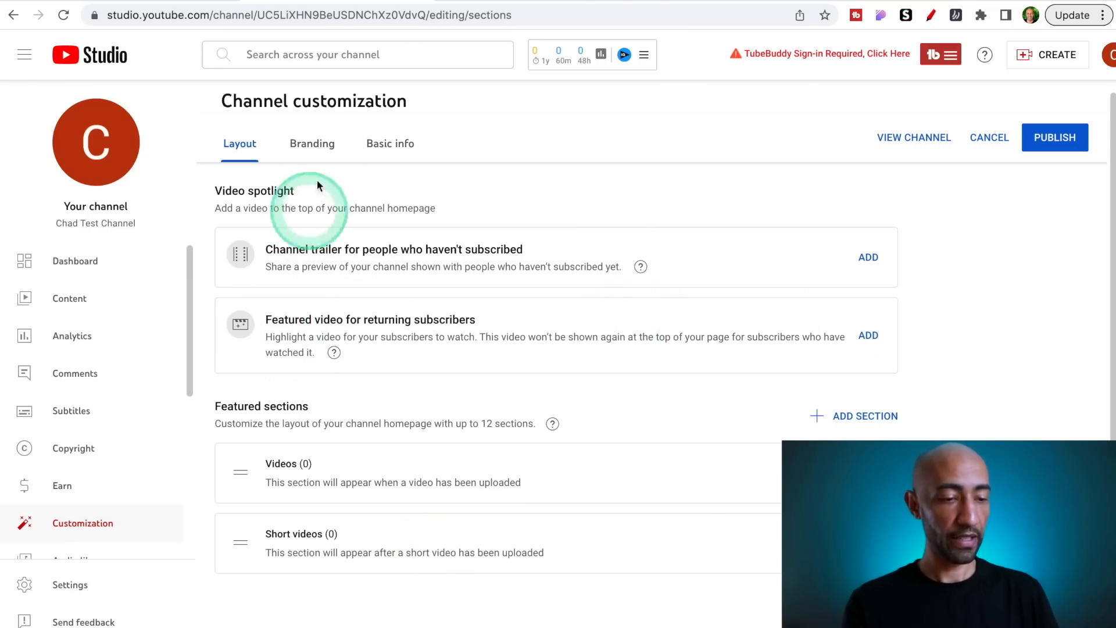
Upload the portrait photo as the channel's profile picture in the branding settings, shifting the crop upward to frame the face
{"action": "left_click", "coordinate": [318, 149]}
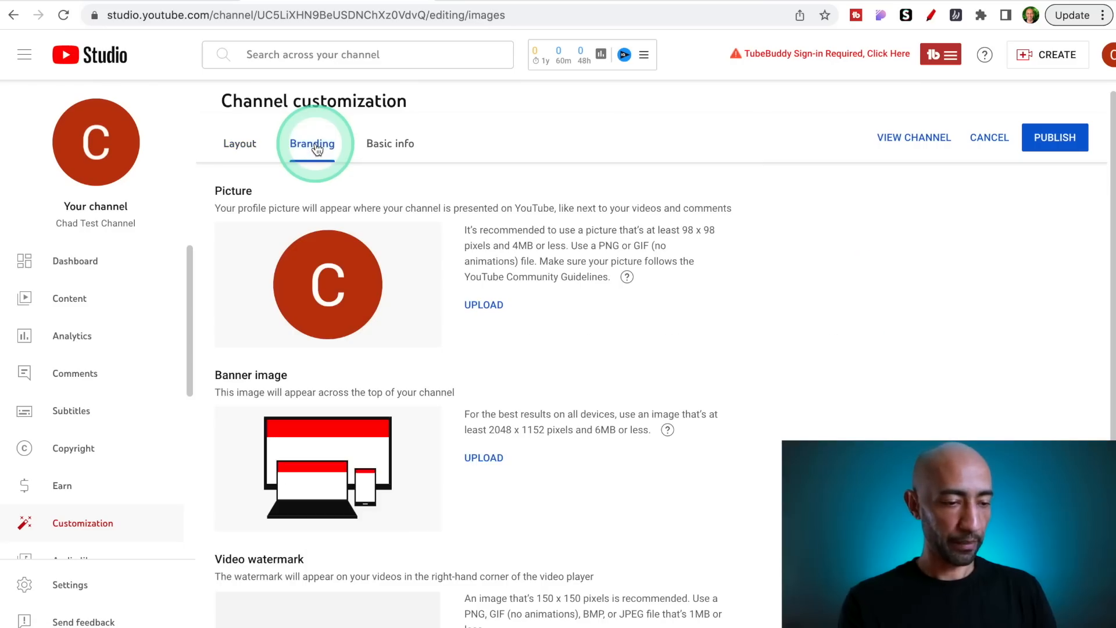
{"action": "scroll", "coordinate": [902, 306], "scroll_direction": "down", "scroll_amount": 2}
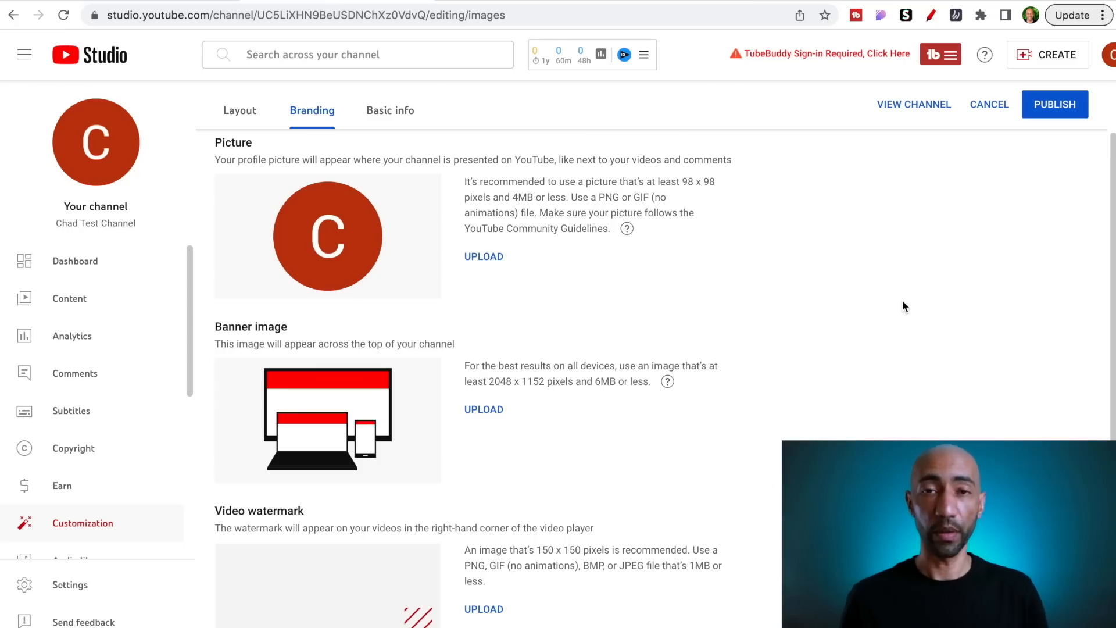
{"action": "scroll", "coordinate": [367, 311], "scroll_direction": "up", "scroll_amount": 2}
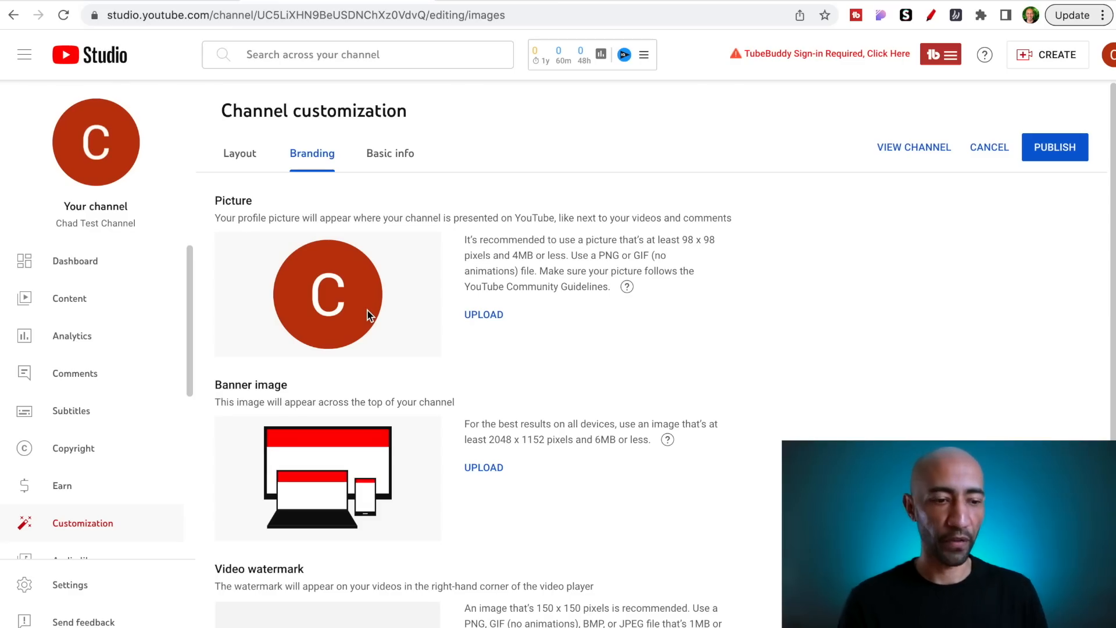
{"action": "left_click", "coordinate": [484, 314]}
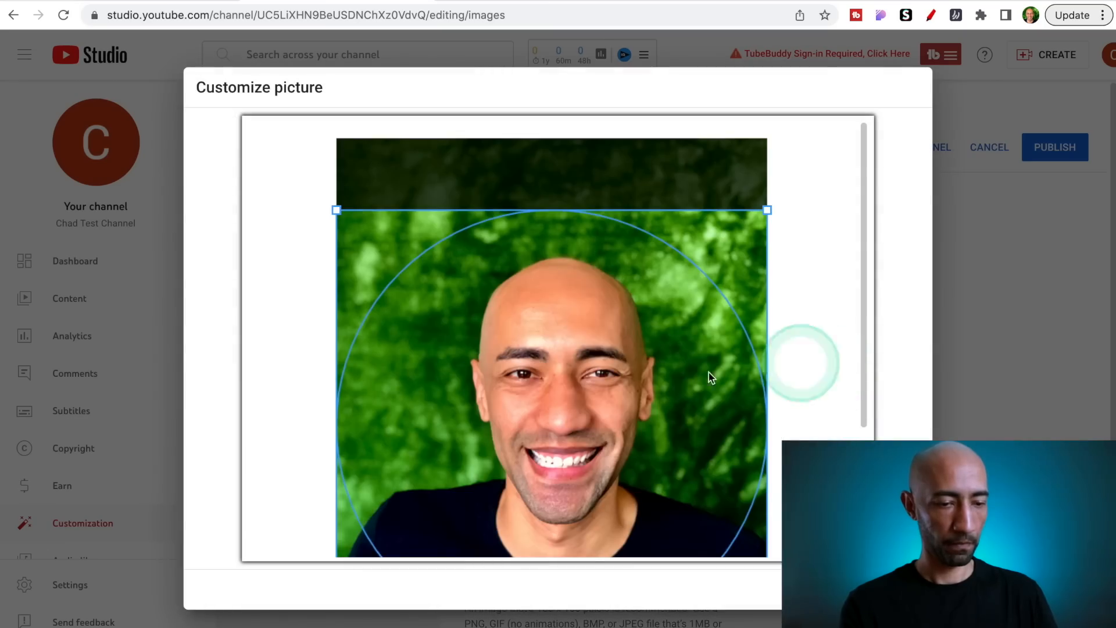
{"action": "left_click_drag", "start_coordinate": [581, 374], "coordinate": [574, 343]}
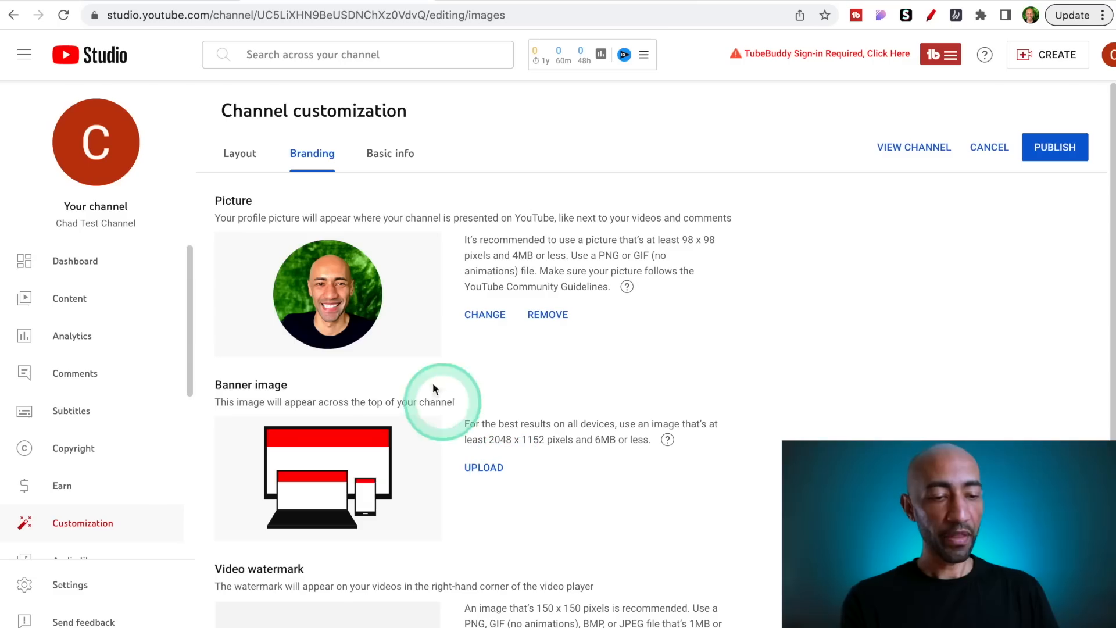
{"action": "left_click", "coordinate": [445, 326]}
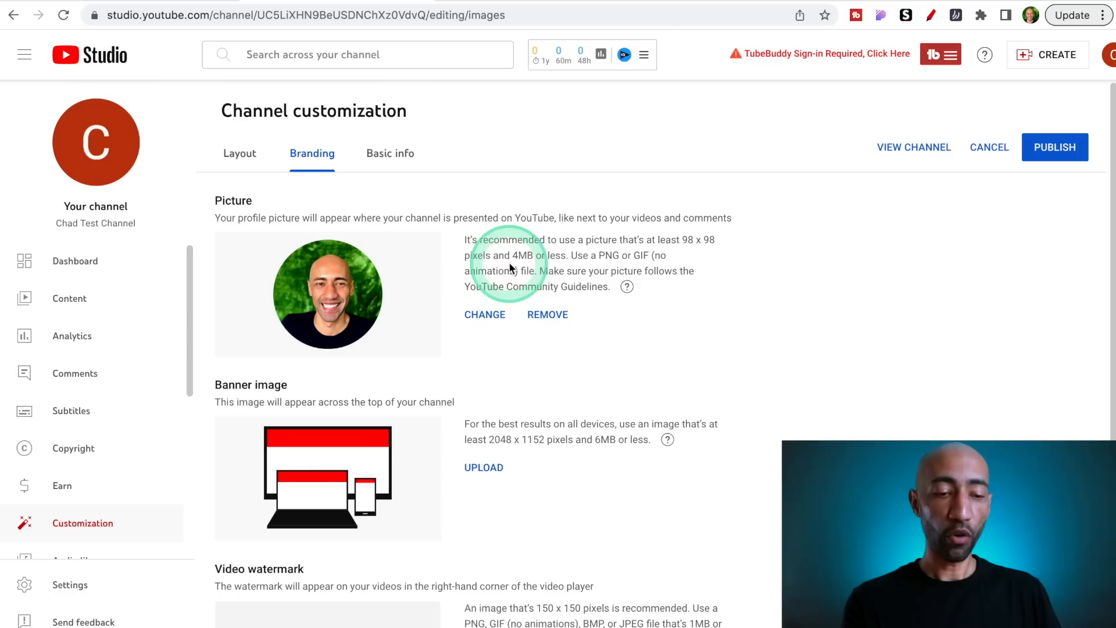
Upload the test channel PNG from the YT Vid folder as the banner image and accept its crop for all devices
{"action": "scroll", "coordinate": [644, 294], "scroll_direction": "down", "scroll_amount": 2}
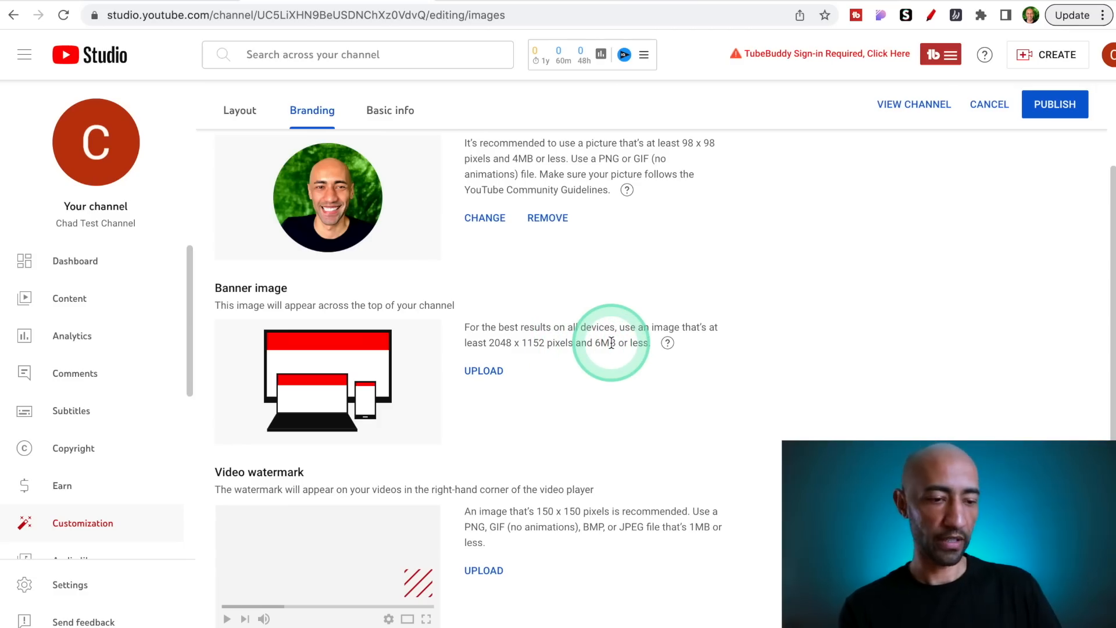
{"action": "left_click", "coordinate": [484, 371]}
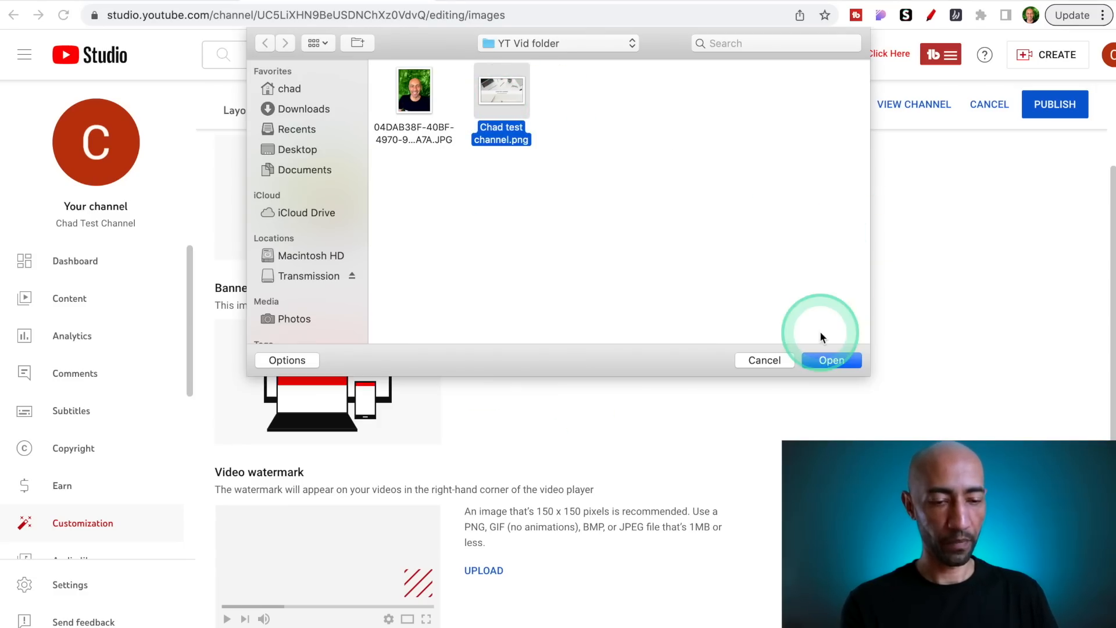
{"action": "left_click", "coordinate": [830, 361]}
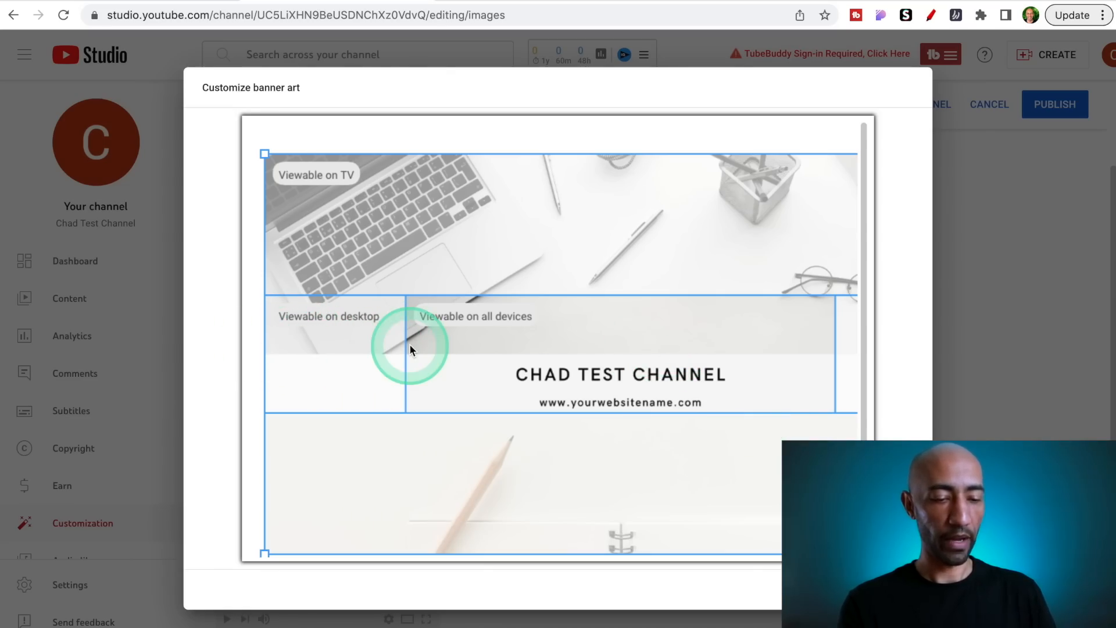
{"action": "scroll", "coordinate": [410, 350], "scroll_direction": "down", "scroll_amount": 1}
{"action": "scroll", "coordinate": [410, 350], "scroll_direction": "up", "scroll_amount": 1}
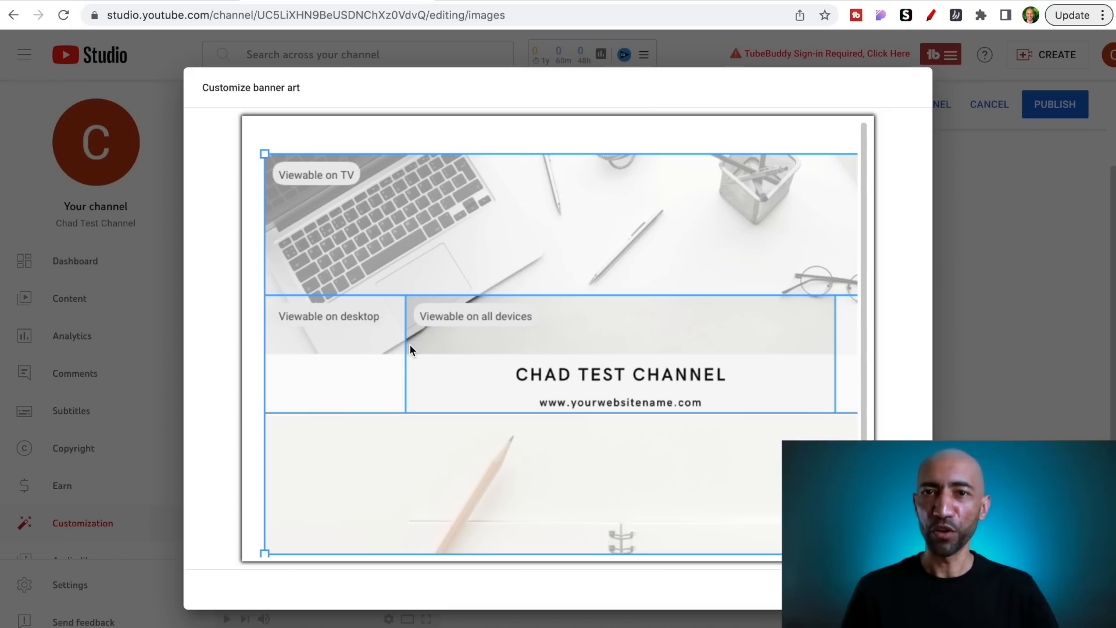
{"action": "left_click", "coordinate": [500, 337]}
{"action": "left_click", "coordinate": [654, 375]}
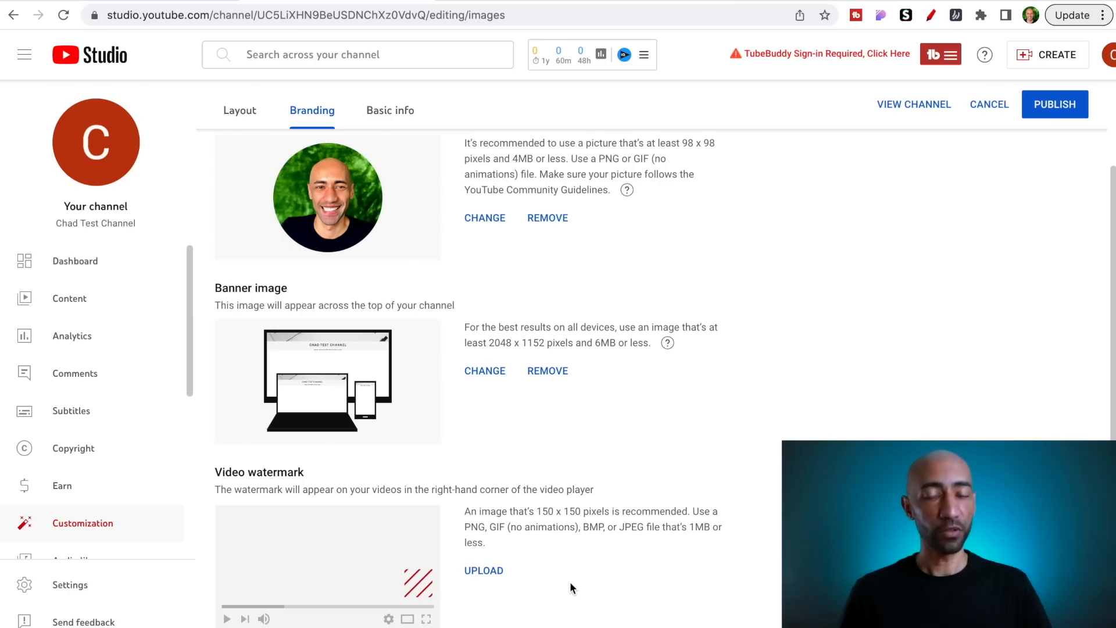
Upload the red "Subscribe Now" ribbon image as the video watermark with its full-image crop
{"action": "left_click", "coordinate": [483, 571]}
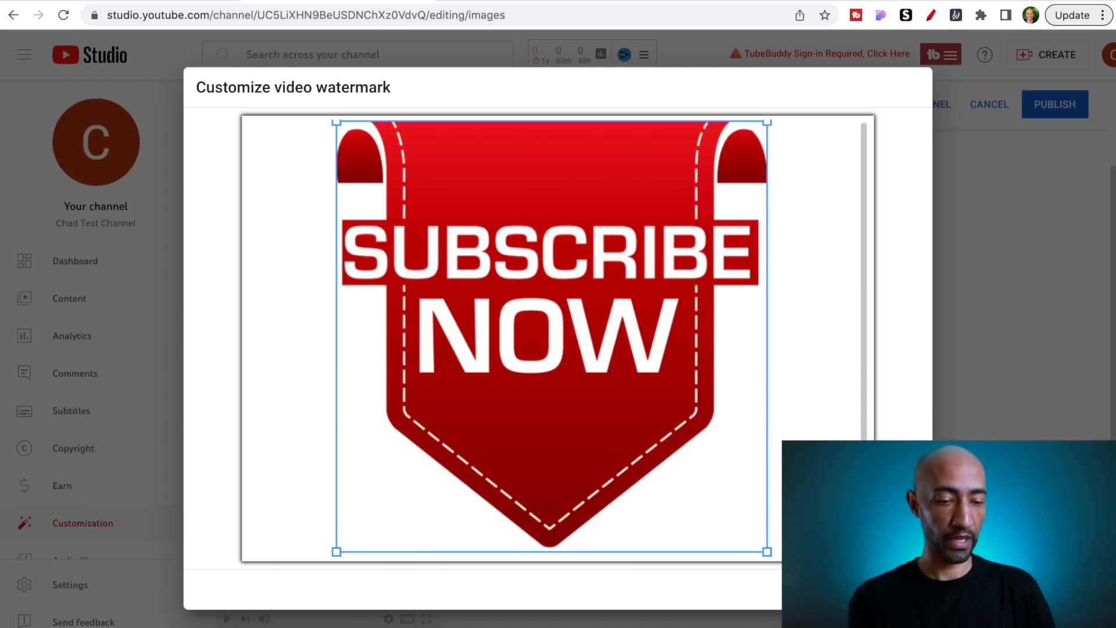
{"action": "left_click", "coordinate": [906, 590]}
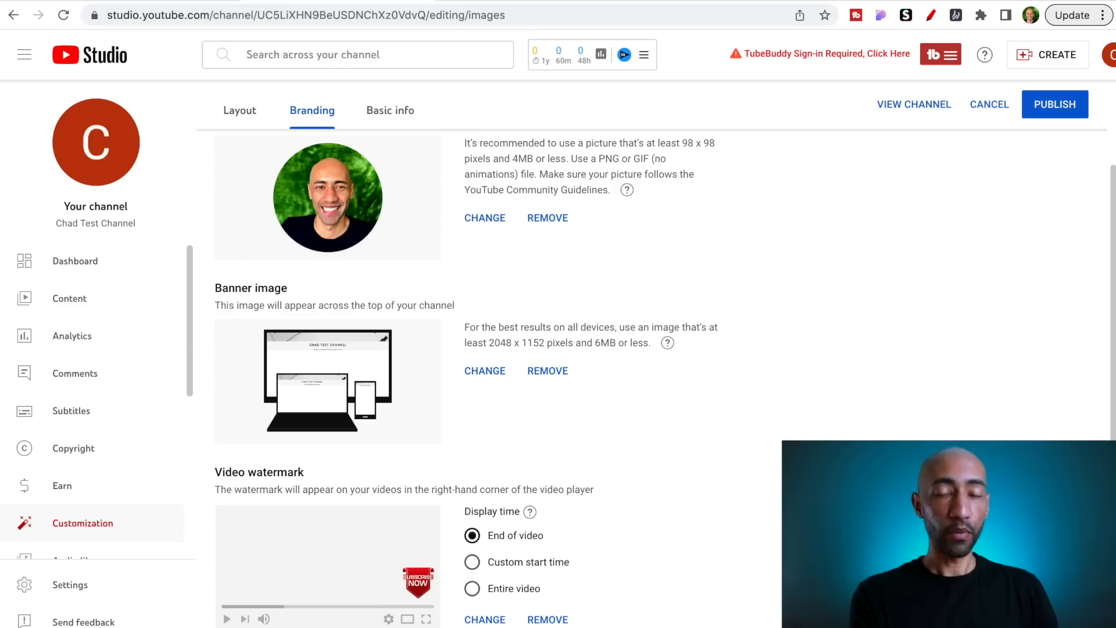
Set the video watermark's display time to a custom start time of 00:30 and publish the branding changes
{"action": "scroll", "coordinate": [881, 474], "scroll_direction": "down", "scroll_amount": 1}
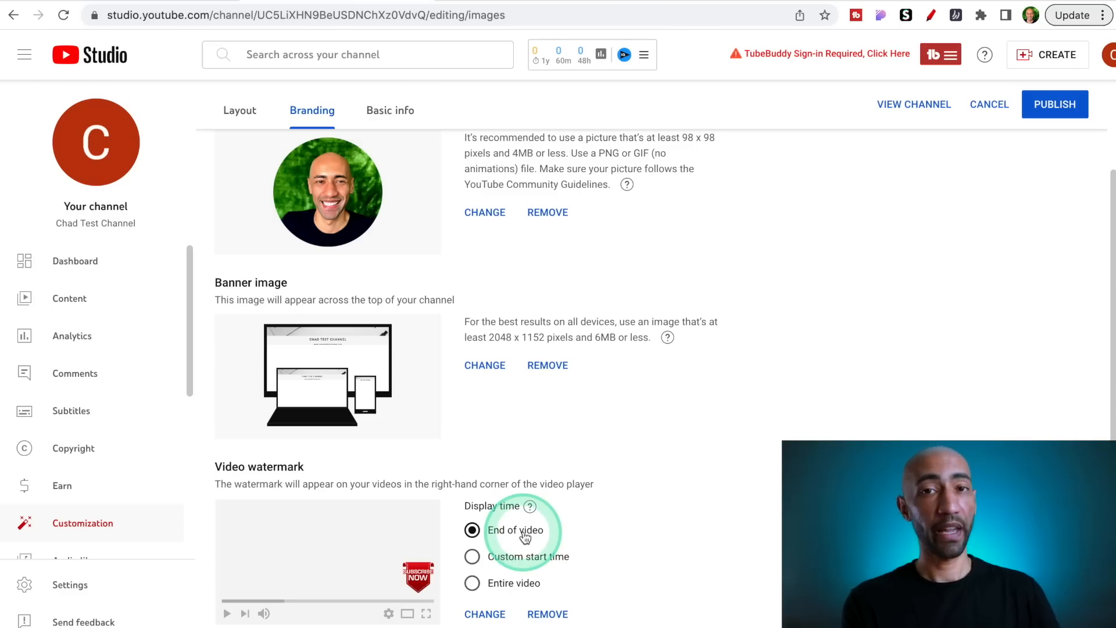
{"action": "left_click", "coordinate": [472, 583]}
{"action": "left_click", "coordinate": [472, 556]}
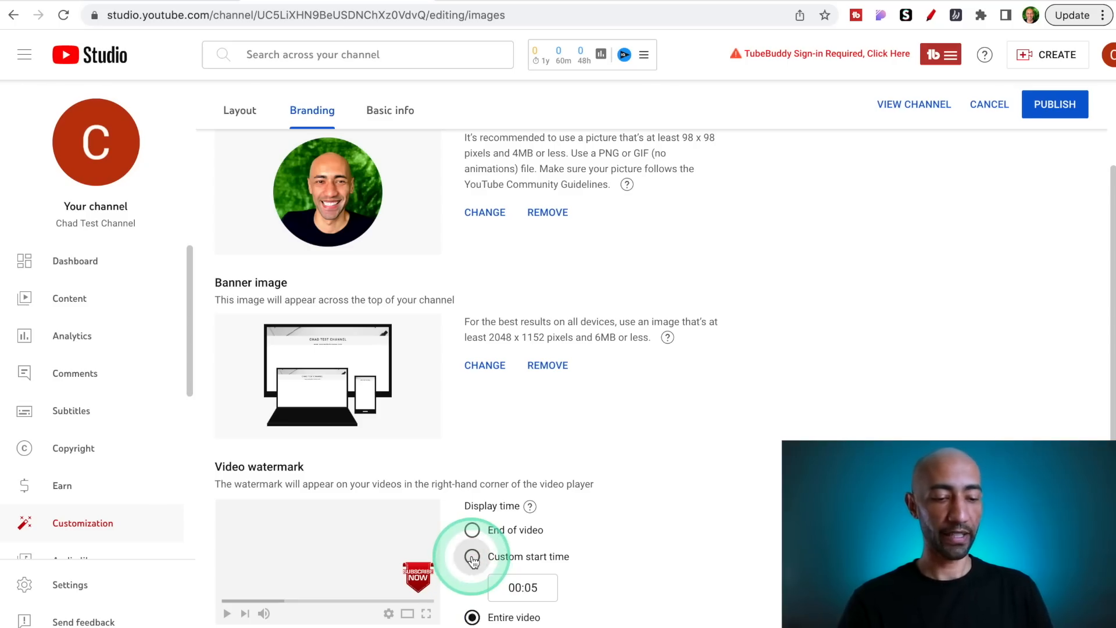
{"action": "left_click", "coordinate": [526, 589]}
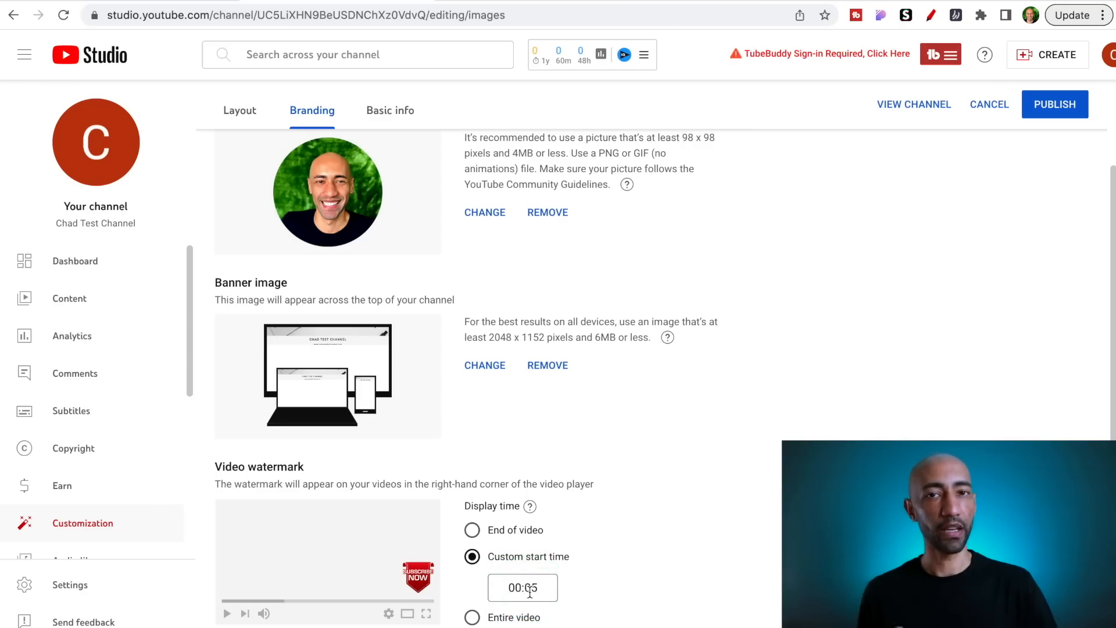
{"action": "left_click", "coordinate": [418, 567]}
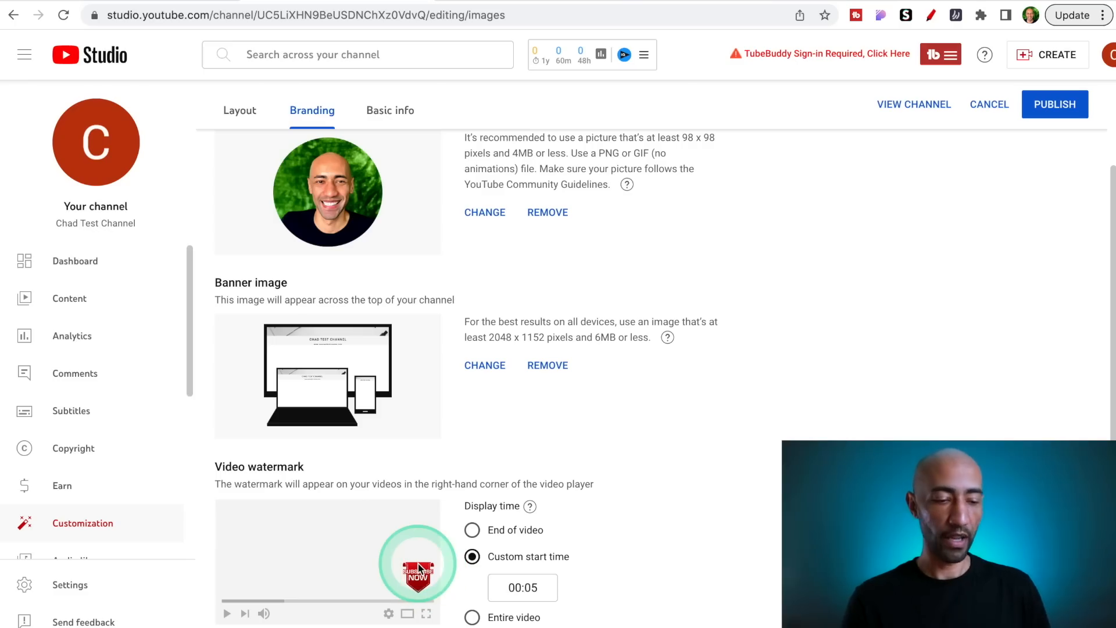
{"action": "left_click", "coordinate": [420, 575]}
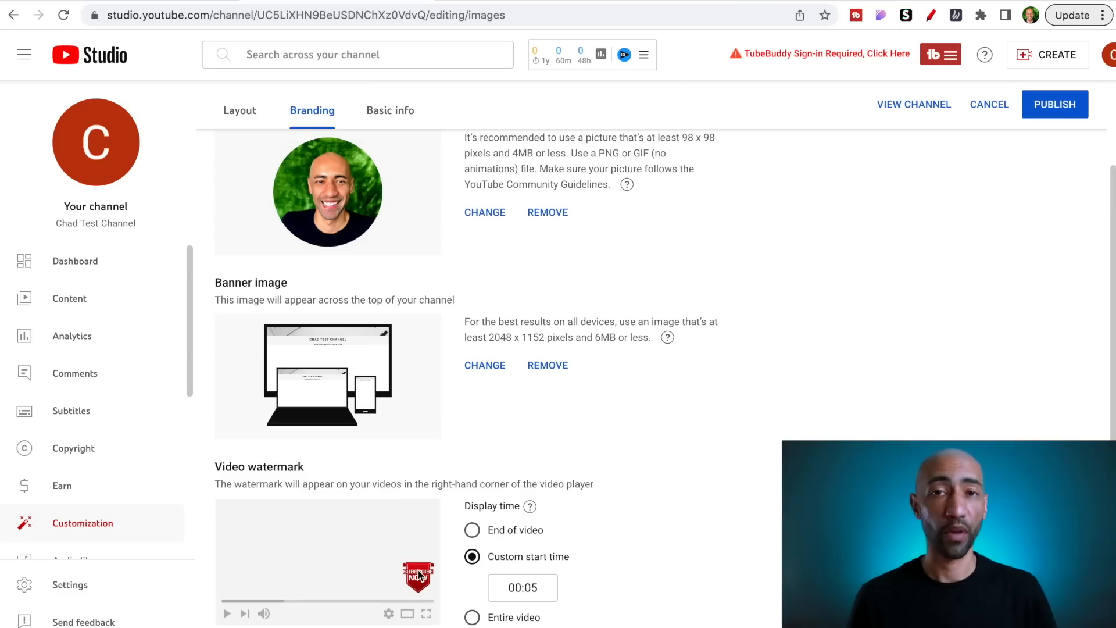
{"action": "left_click", "coordinate": [530, 586]}
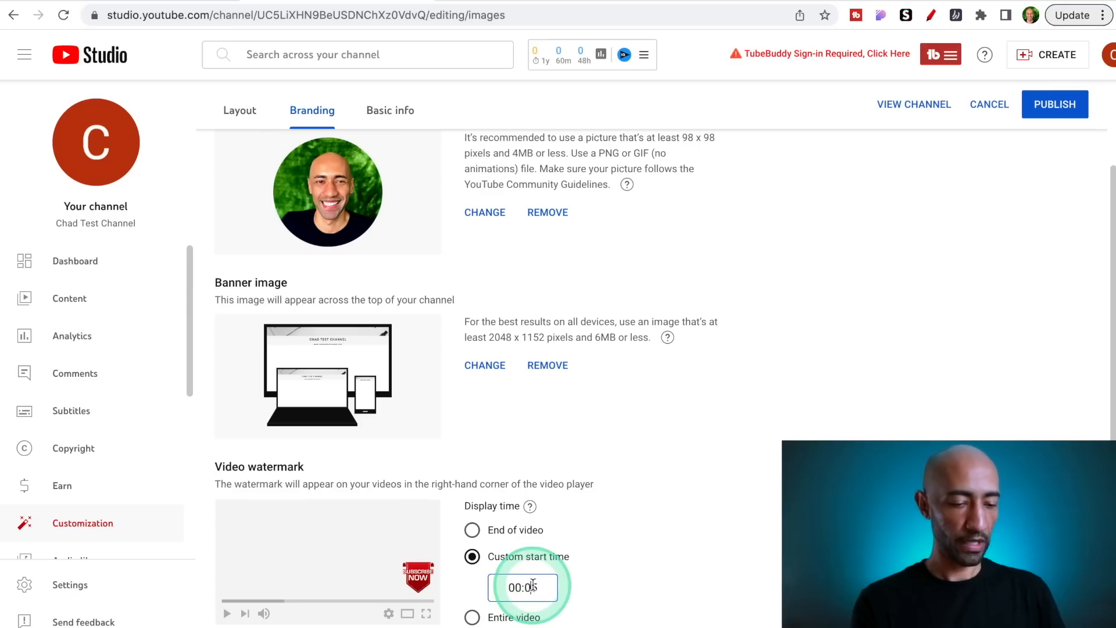
{"action": "key", "text": "BackSpace"}
{"action": "key", "text": "BackSpace"}
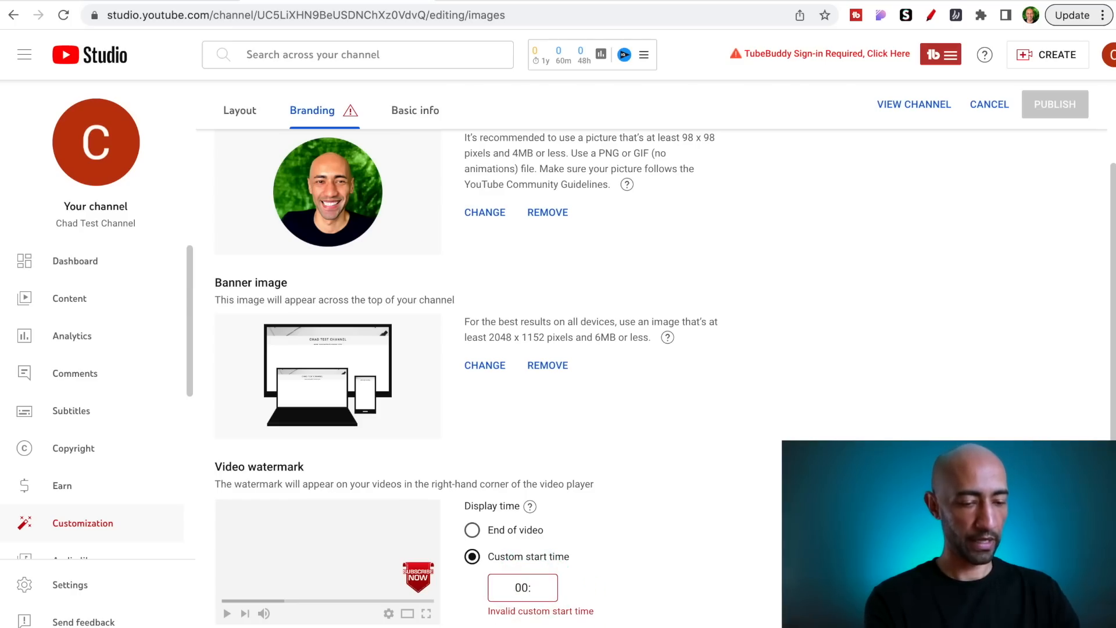
{"action": "type", "text": "30"}
{"action": "scroll", "coordinate": [796, 468], "scroll_direction": "down", "scroll_amount": 1}
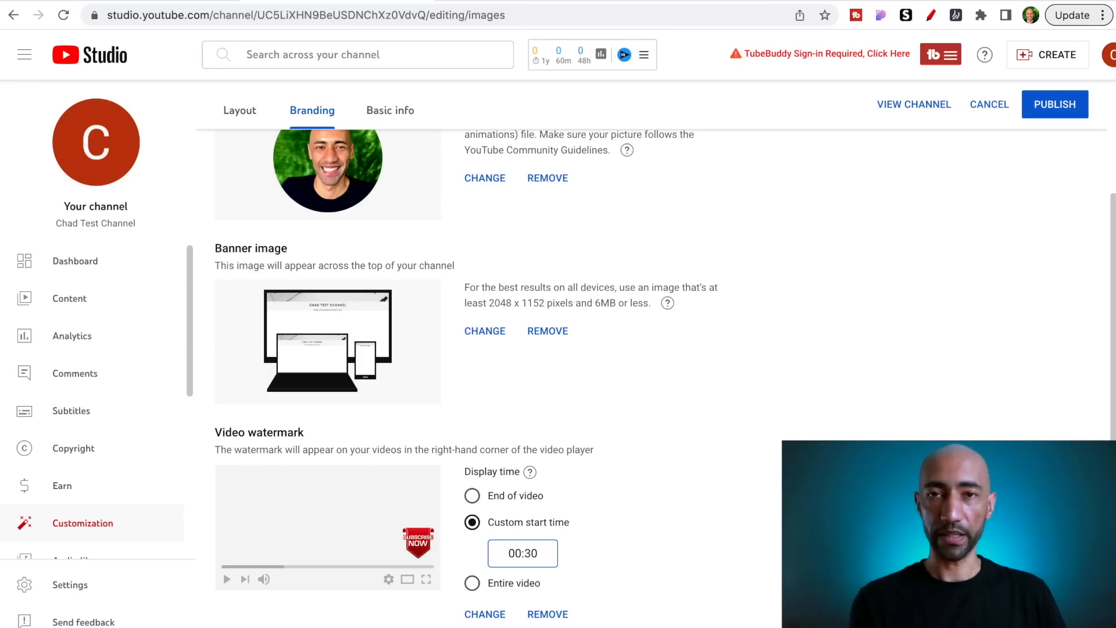
{"action": "scroll", "coordinate": [881, 390], "scroll_direction": "up", "scroll_amount": 3}
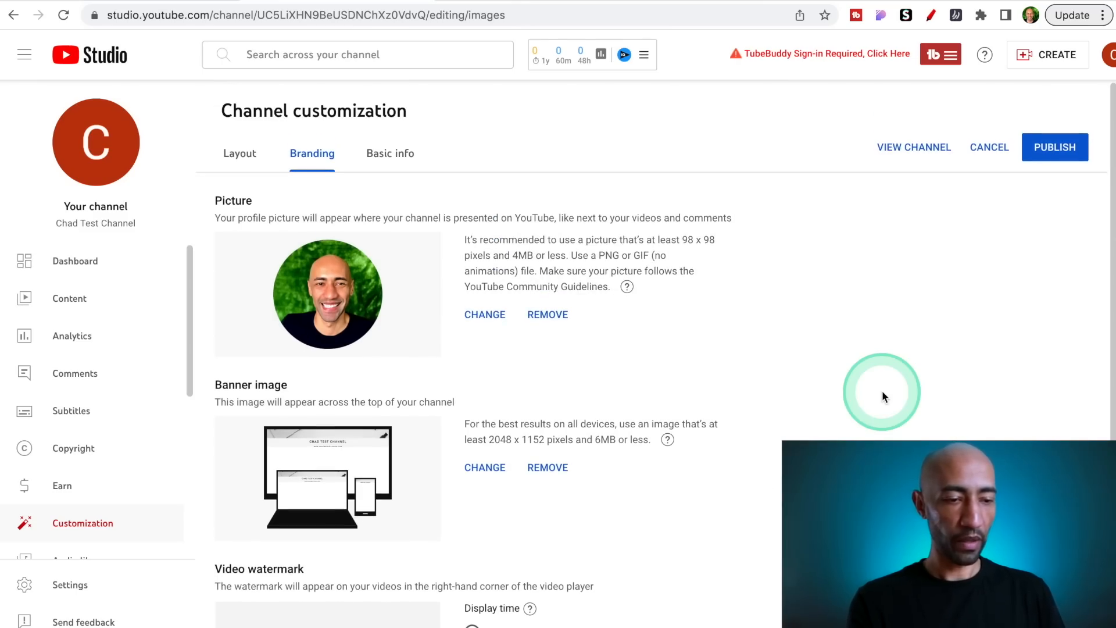
{"action": "left_click", "coordinate": [1059, 149]}
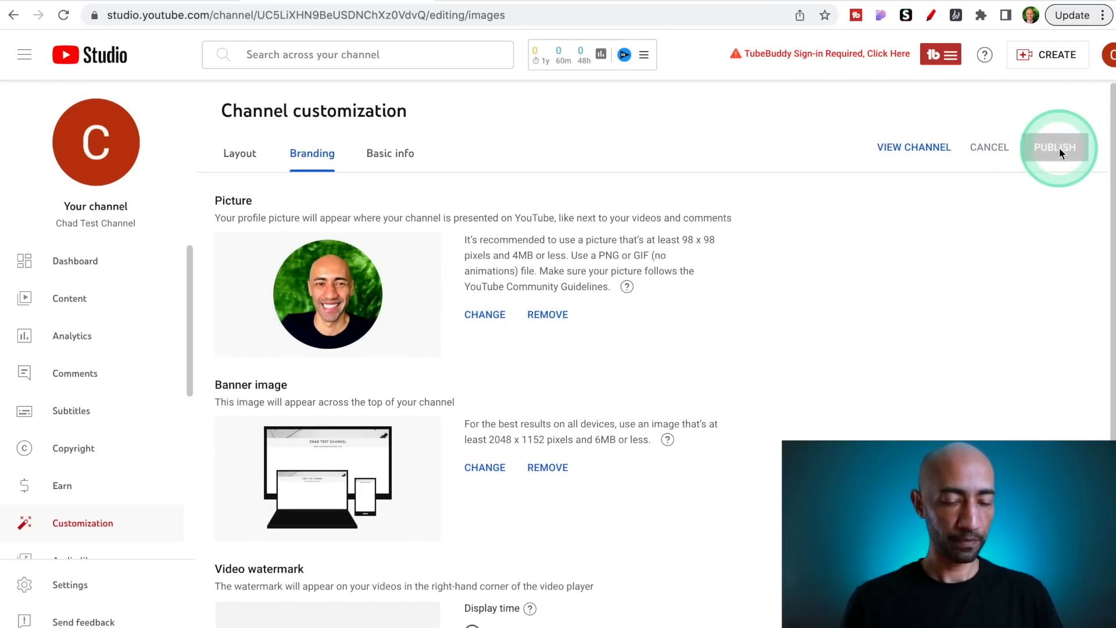
{"action": "left_click", "coordinate": [385, 160]}
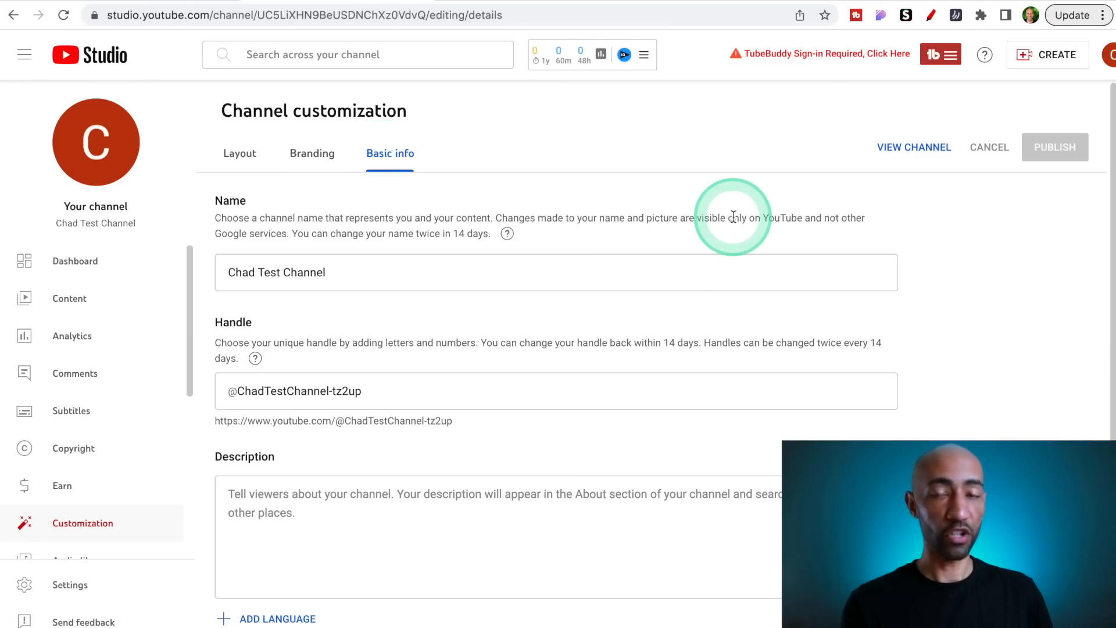
{"action": "scroll", "coordinate": [734, 217], "scroll_direction": "down", "scroll_amount": 2}
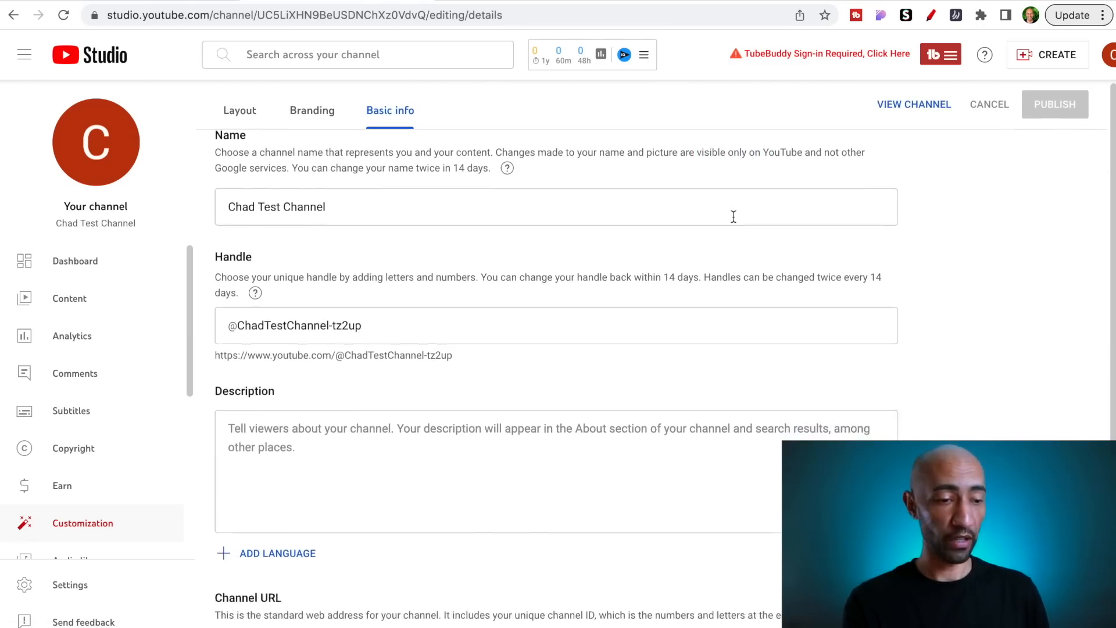
{"action": "scroll", "coordinate": [734, 216], "scroll_direction": "up", "scroll_amount": 1}
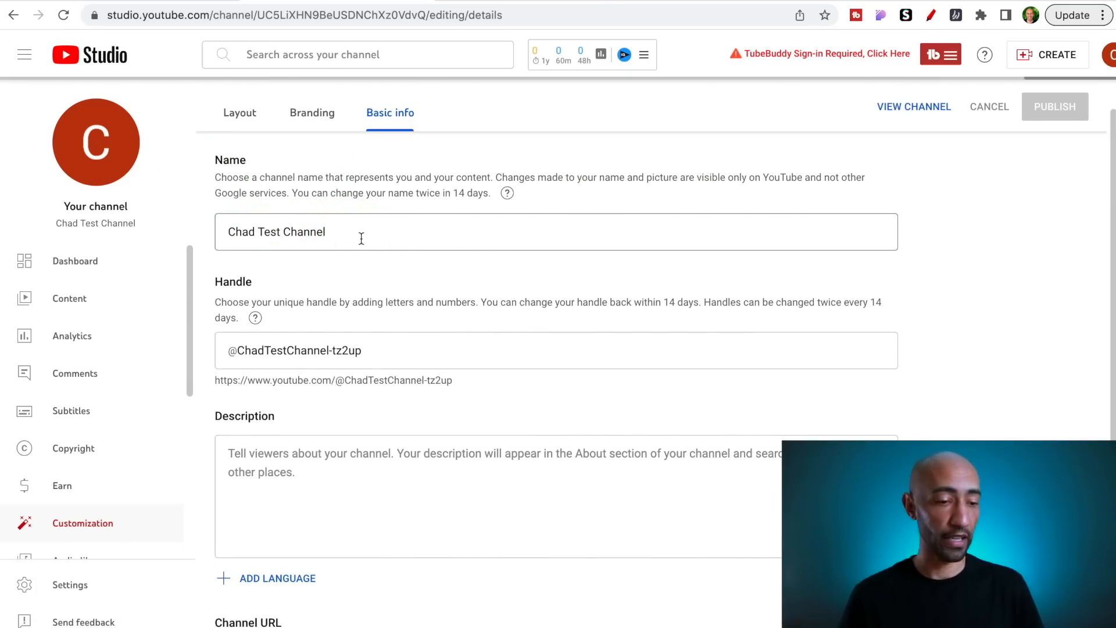
{"action": "left_click_drag", "start_coordinate": [297, 193], "coordinate": [494, 204]}
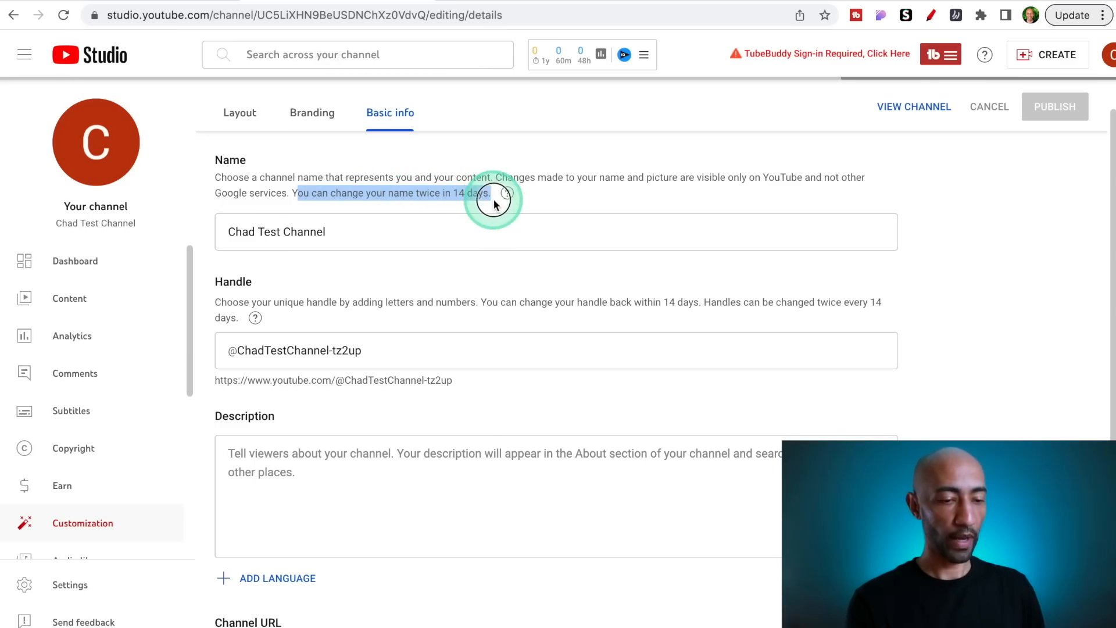
{"action": "left_click", "coordinate": [506, 233]}
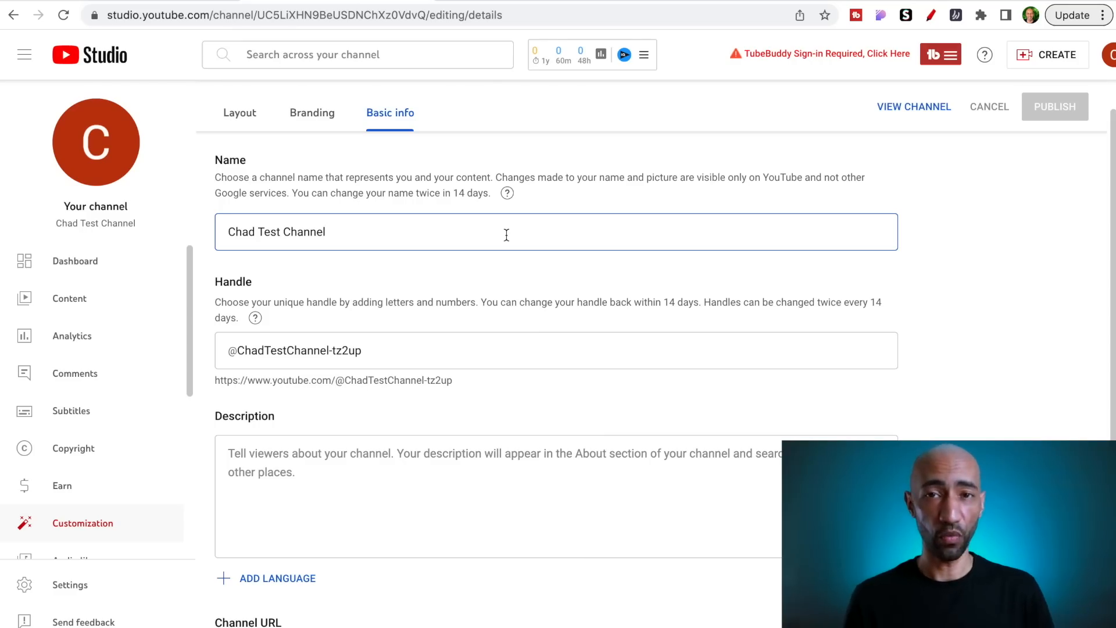
{"action": "scroll", "coordinate": [506, 235], "scroll_direction": "down", "scroll_amount": 2}
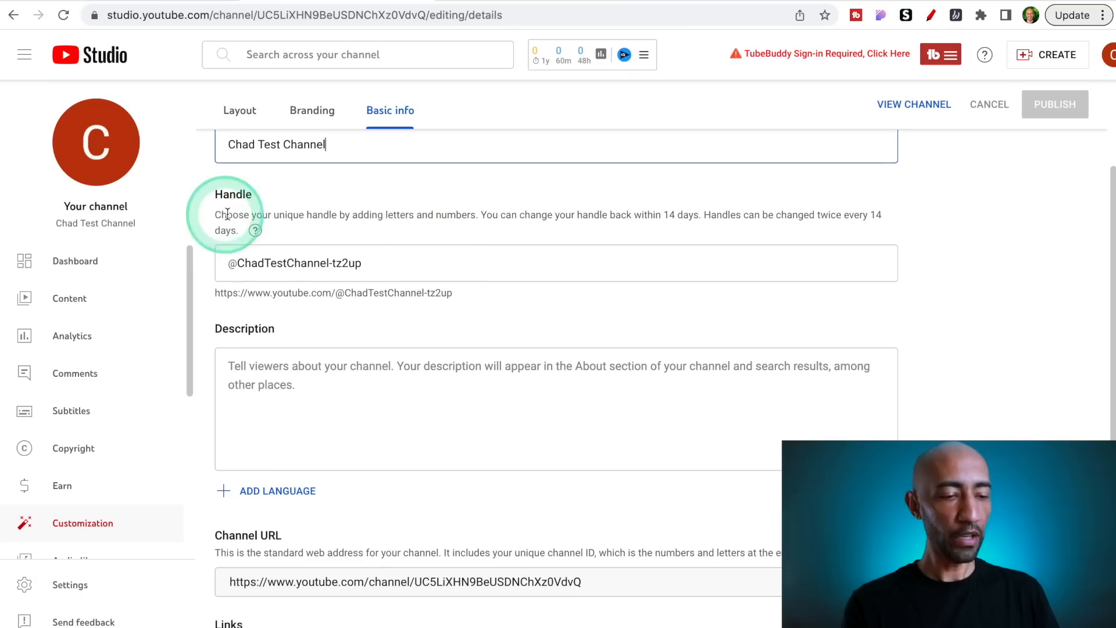
{"action": "left_click", "coordinate": [507, 244]}
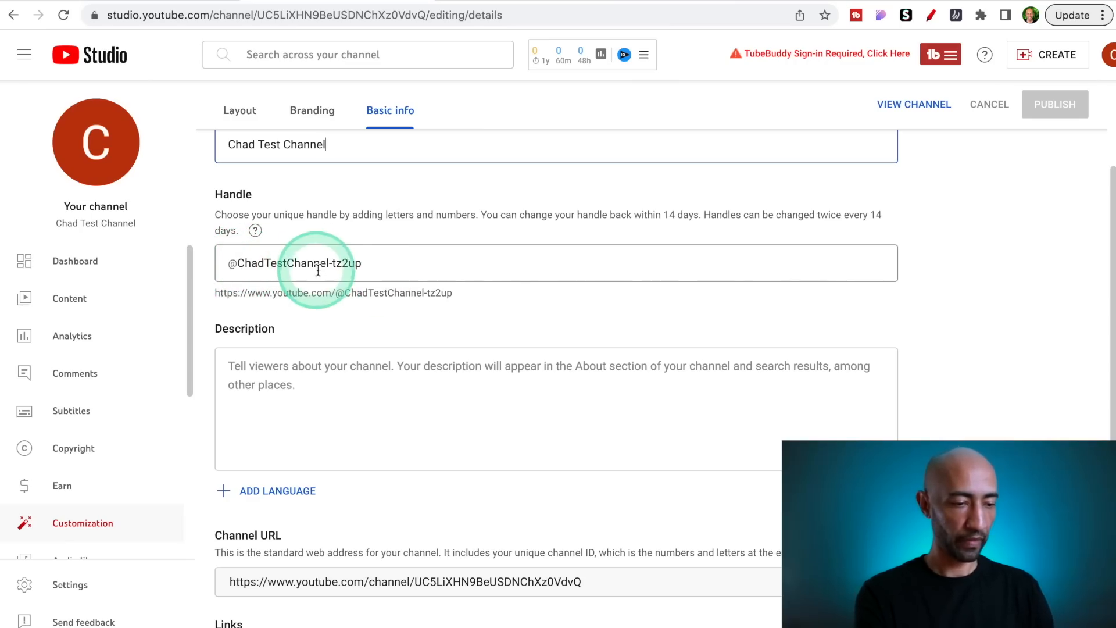
{"action": "left_click_drag", "start_coordinate": [330, 263], "coordinate": [420, 266]}
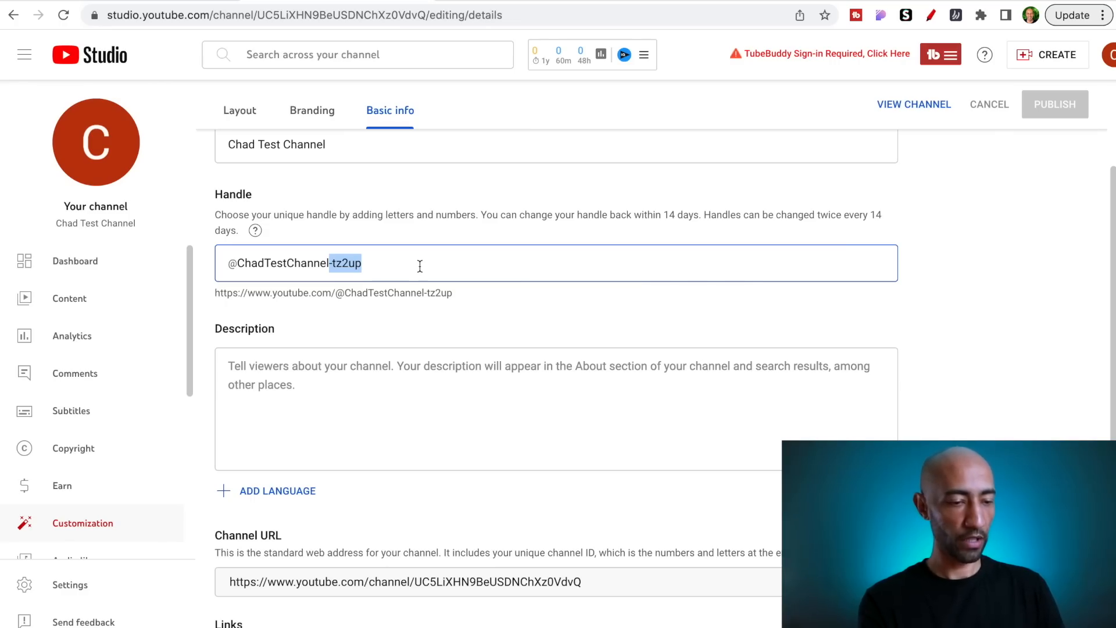
{"action": "key", "text": "BackSpace"}
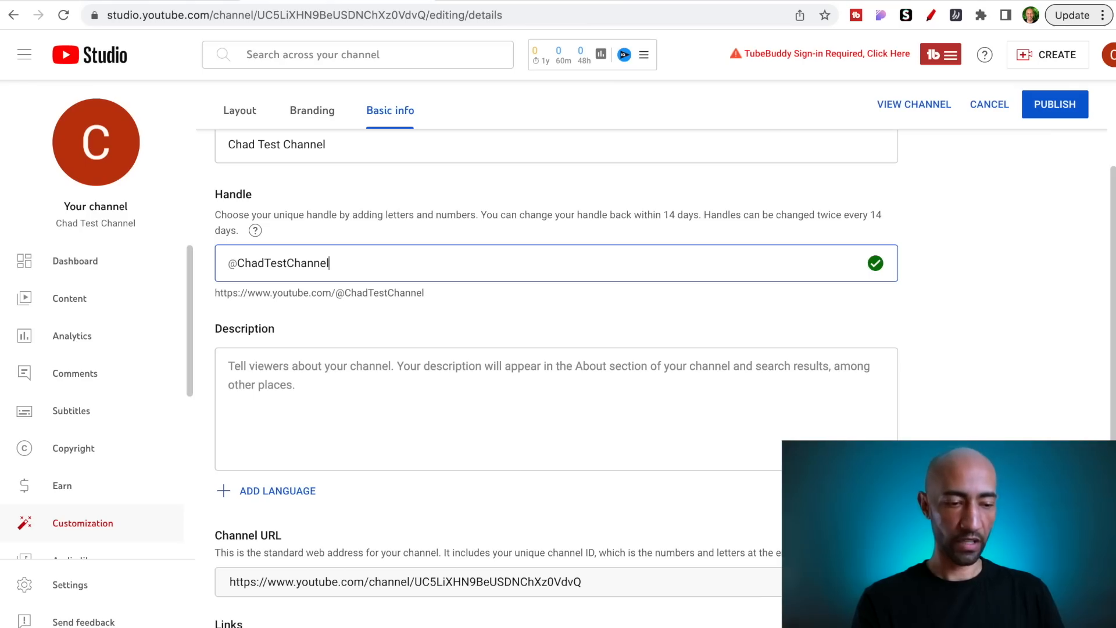
{"action": "left_click", "coordinate": [323, 314]}
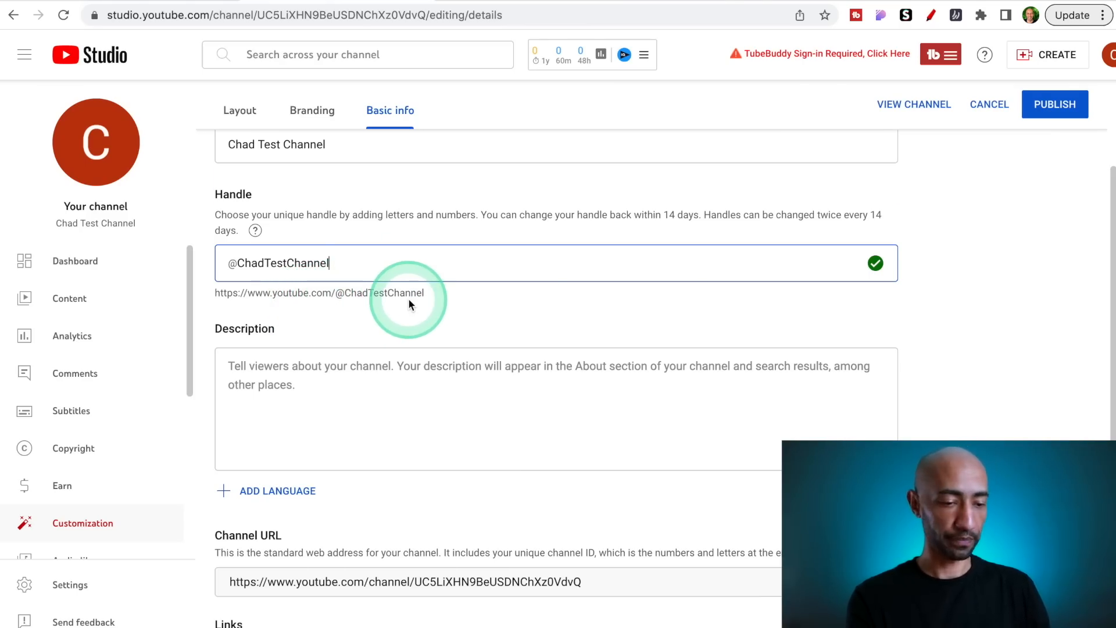
Enter the channel description "This channel provides content on how to successfully grow an online business from home..."
{"action": "scroll", "coordinate": [408, 298], "scroll_direction": "down", "scroll_amount": 2}
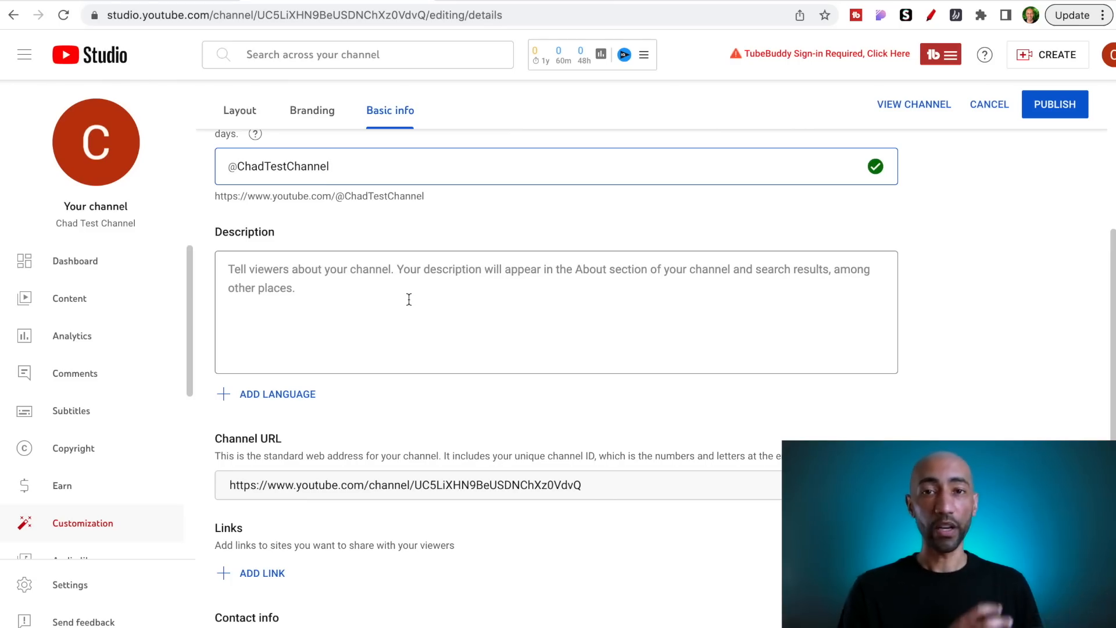
{"action": "left_click", "coordinate": [409, 299]}
{"action": "type", "text": "This channel provides content on how to successfully grow an online business from home..."}
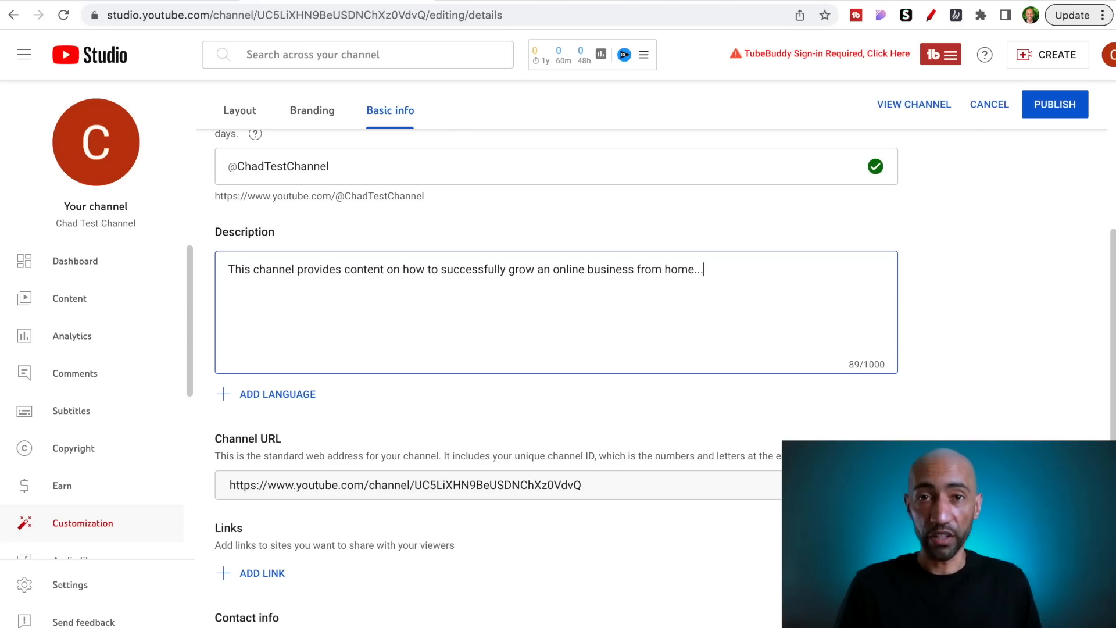
Look through the original language choices for a channel translation, and close the translation settings without choosing one
{"action": "scroll", "coordinate": [721, 288], "scroll_direction": "down", "scroll_amount": 2}
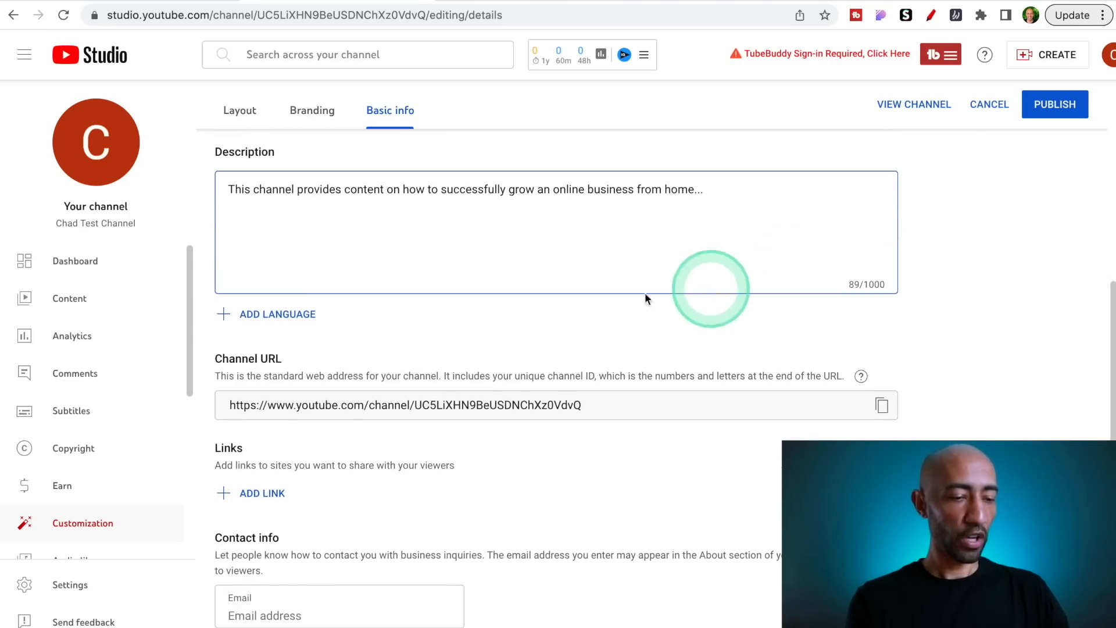
{"action": "left_click", "coordinate": [267, 317]}
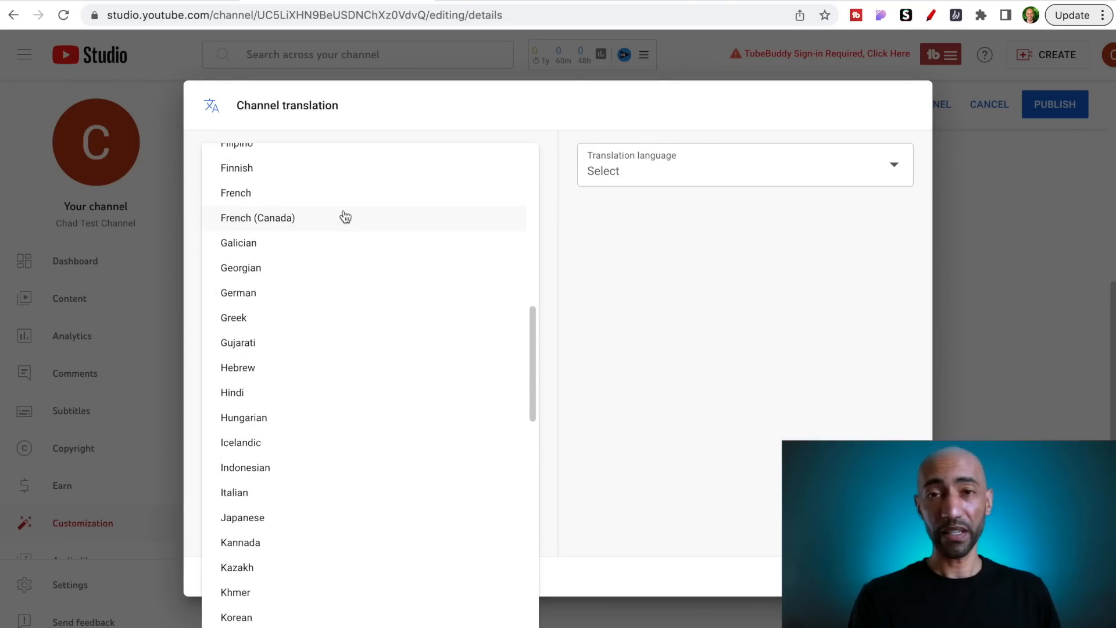
{"action": "scroll", "coordinate": [345, 216], "scroll_direction": "up", "scroll_amount": 10}
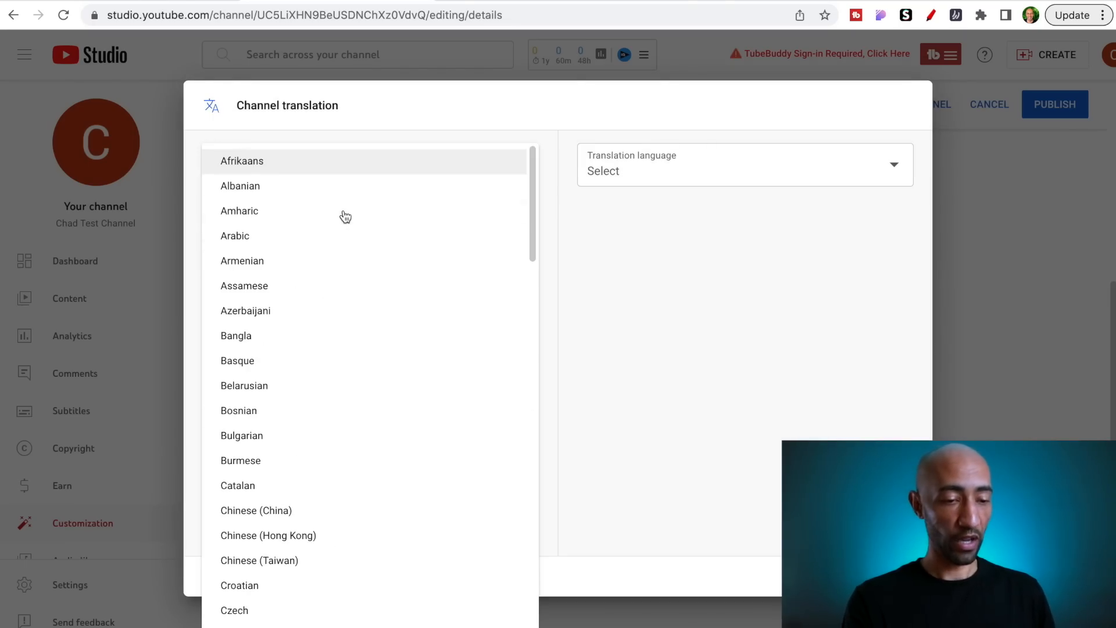
{"action": "left_click", "coordinate": [697, 396]}
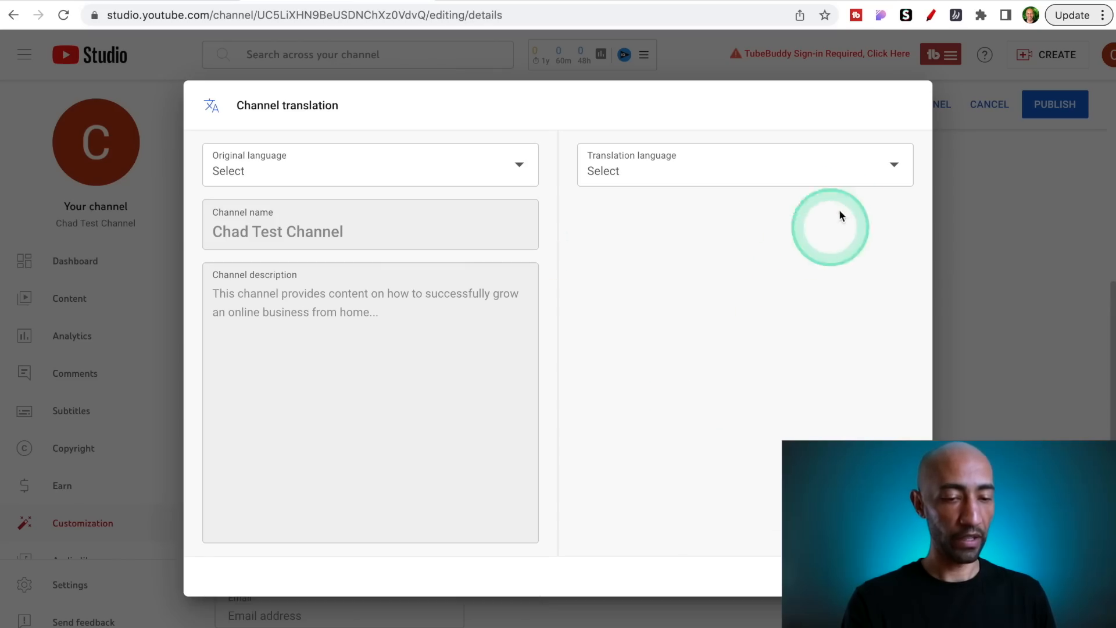
{"action": "left_click", "coordinate": [886, 175]}
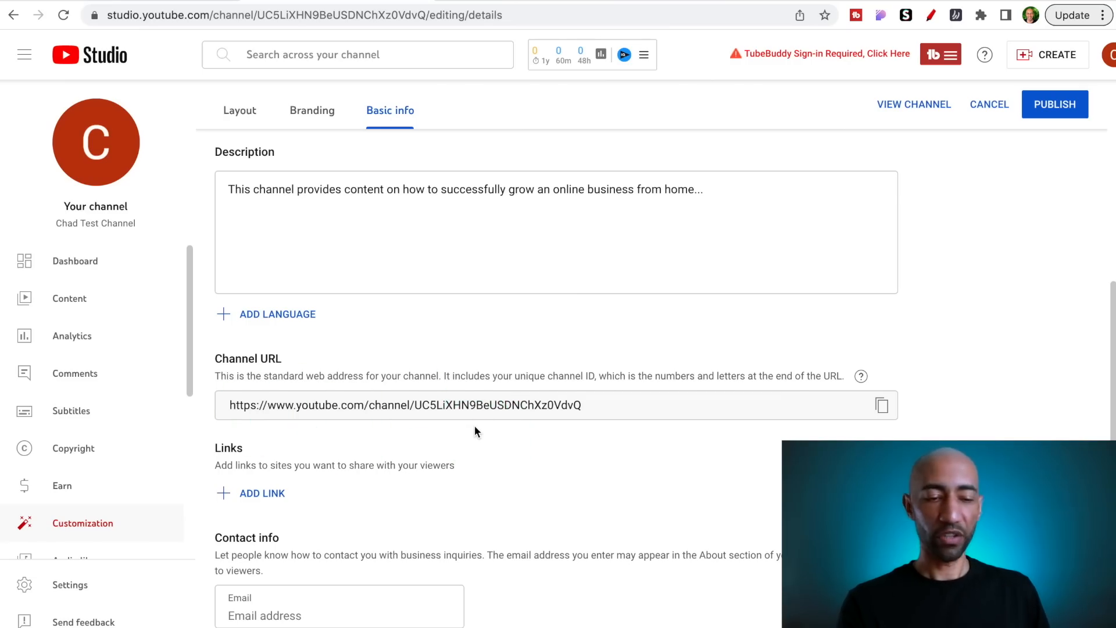
{"action": "scroll", "coordinate": [475, 425], "scroll_direction": "up", "scroll_amount": 5}
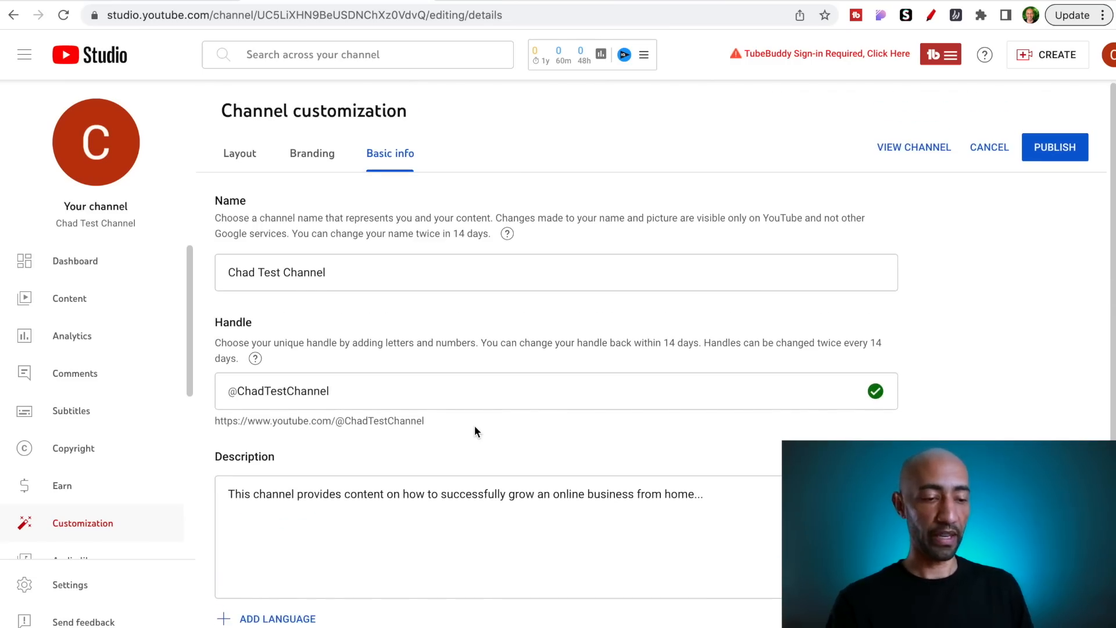
{"action": "left_click", "coordinate": [465, 424]}
{"action": "scroll", "coordinate": [281, 326], "scroll_direction": "down", "scroll_amount": 1}
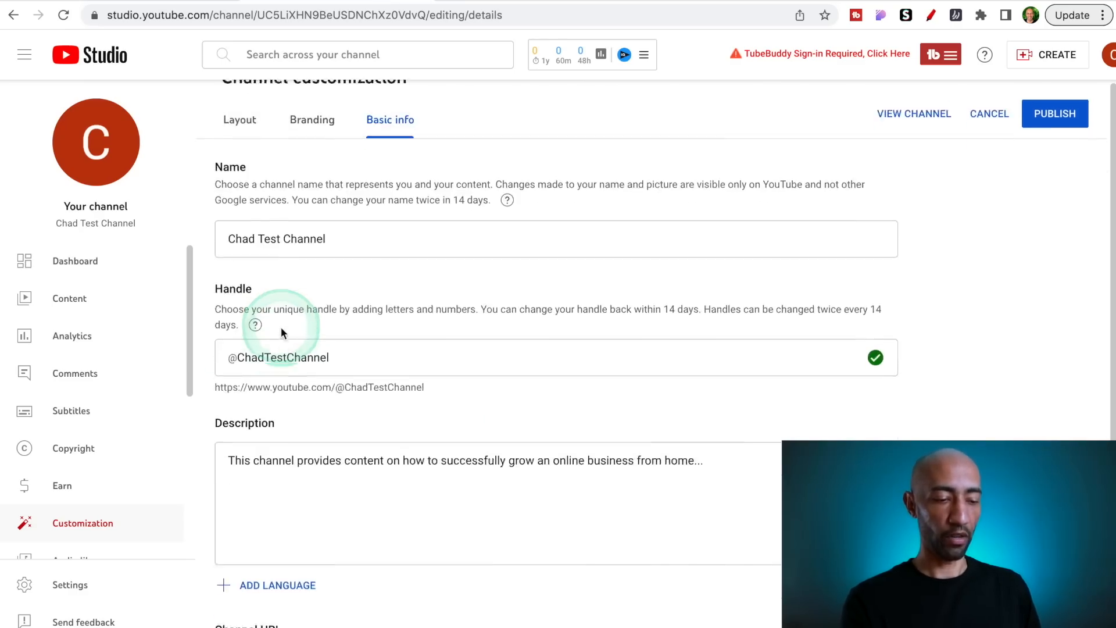
{"action": "scroll", "coordinate": [281, 327], "scroll_direction": "down", "scroll_amount": 5}
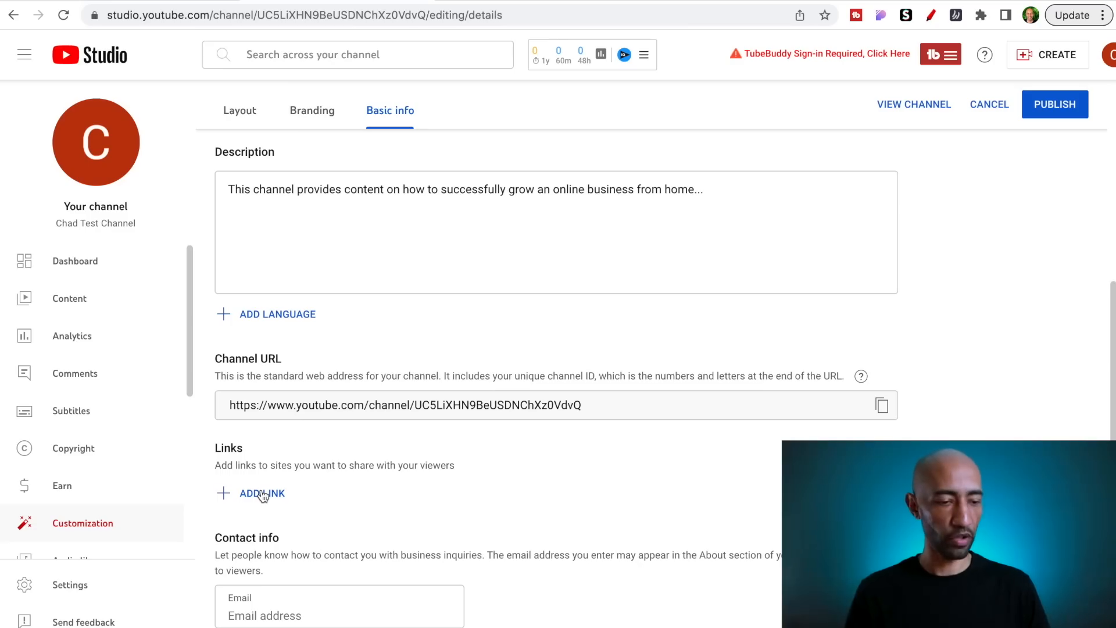
{"action": "left_click", "coordinate": [244, 493]}
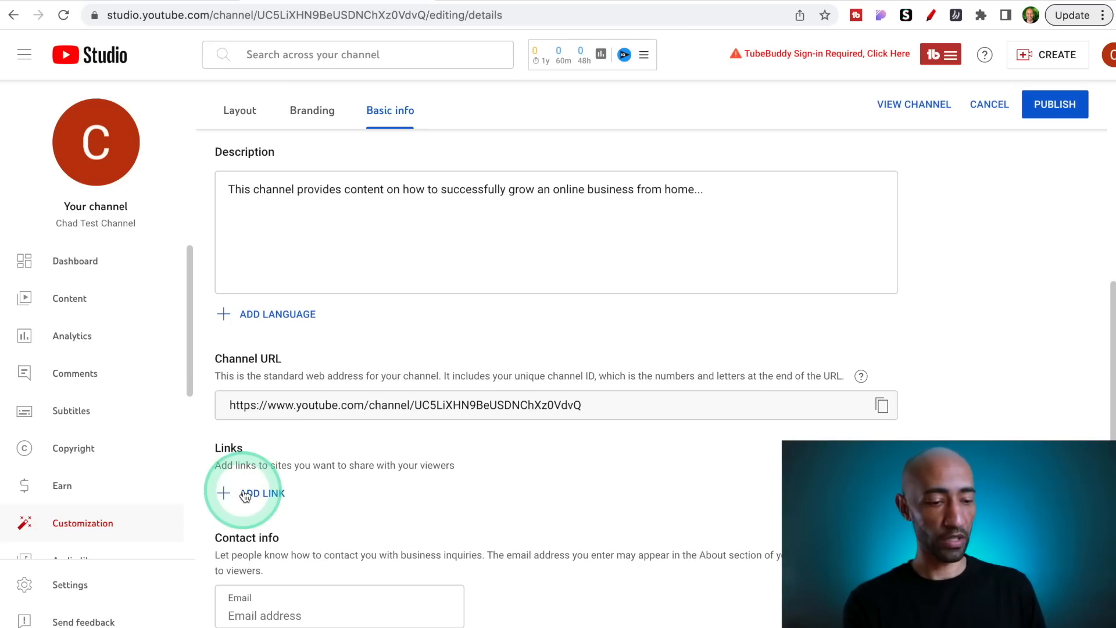
{"action": "left_click", "coordinate": [249, 493]}
{"action": "scroll", "coordinate": [588, 422], "scroll_direction": "down", "scroll_amount": 3}
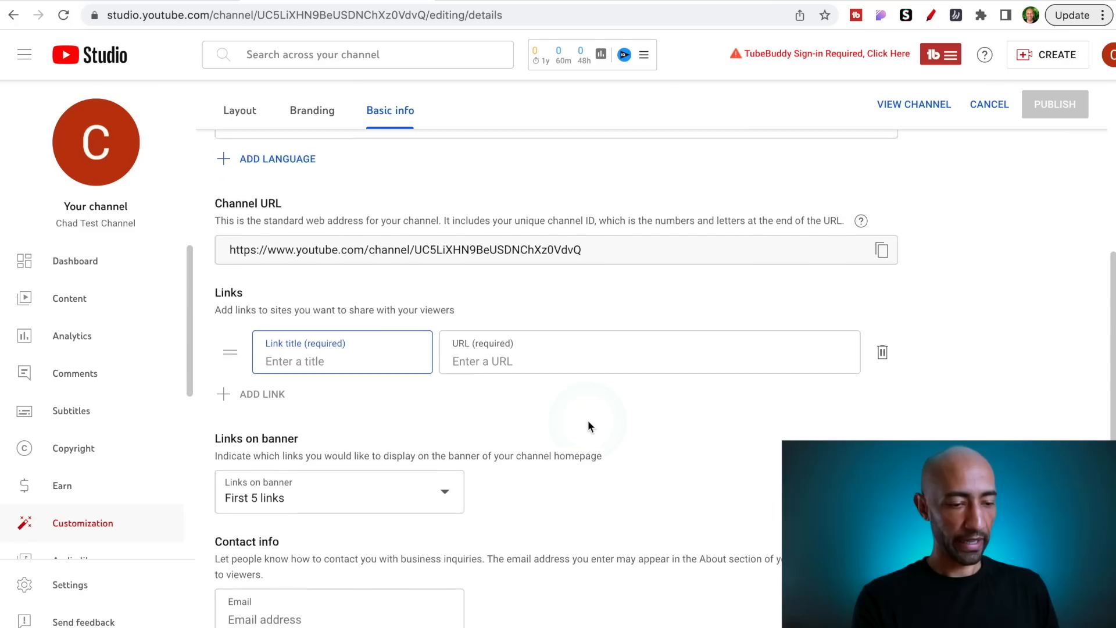
{"action": "left_click", "coordinate": [293, 368]}
{"action": "type", "text": "Website"}
{"action": "key", "text": "Tab"}
{"action": "type", "text": "https://purelyremote.online"}
{"action": "left_click", "coordinate": [475, 430]}
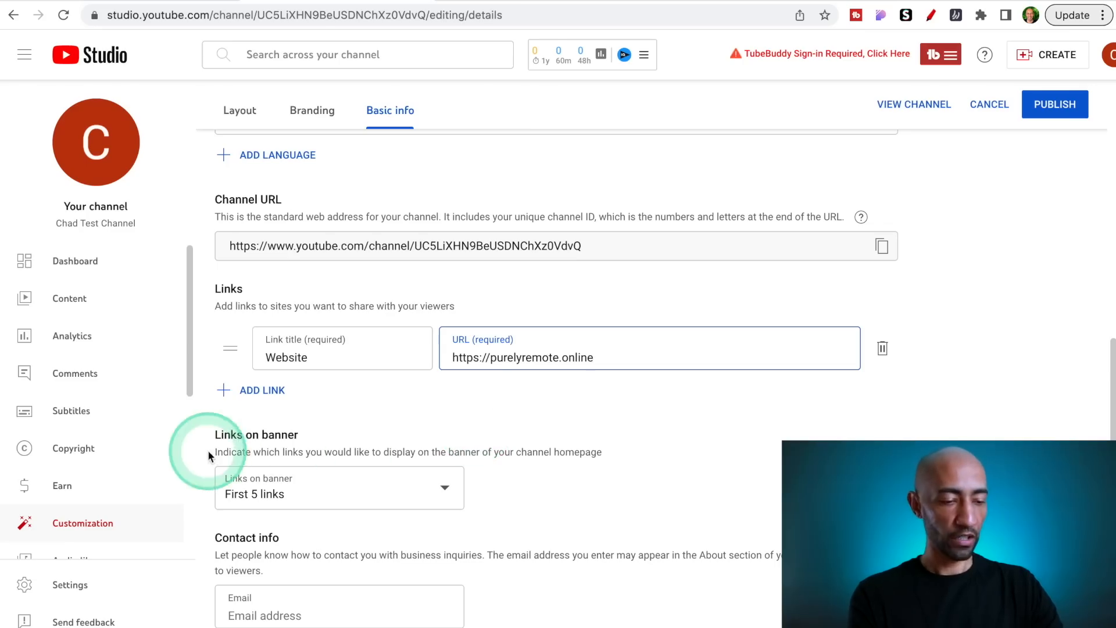
{"action": "left_click", "coordinate": [447, 490]}
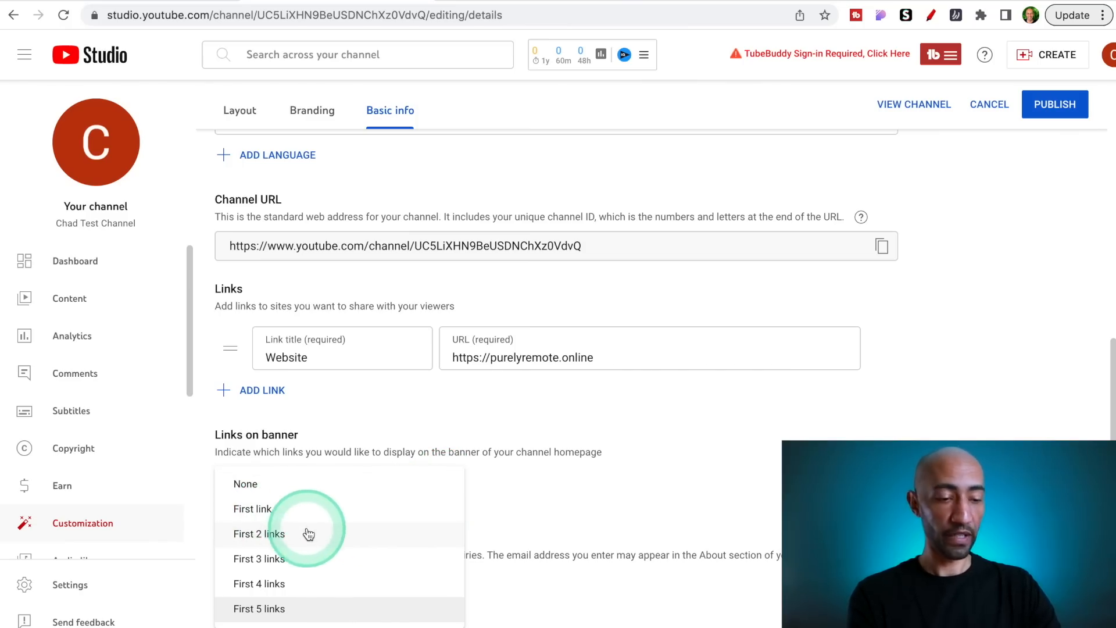
{"action": "left_click", "coordinate": [296, 607]}
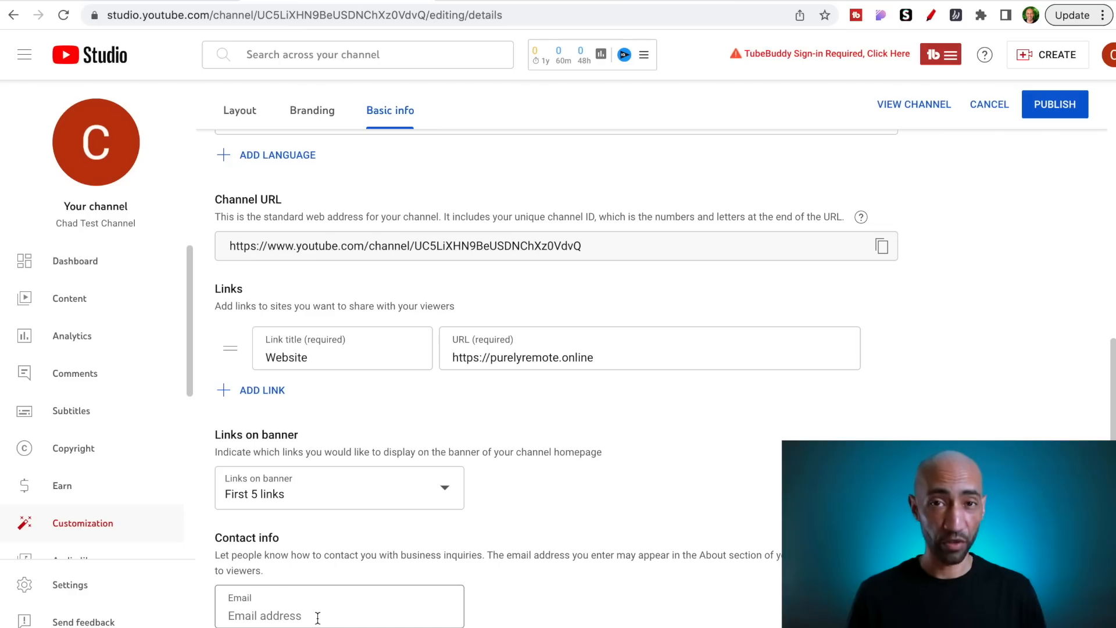
Leave the contact email blank and publish the channel customization changes
{"action": "left_click", "coordinate": [231, 614]}
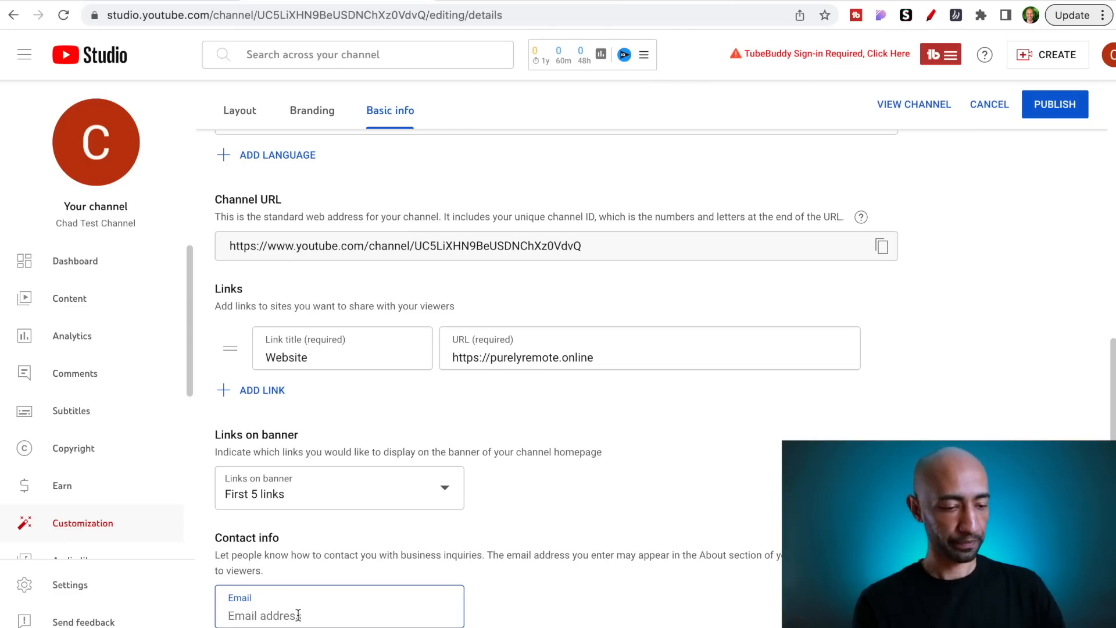
{"action": "scroll", "coordinate": [298, 615], "scroll_direction": "up", "scroll_amount": 2}
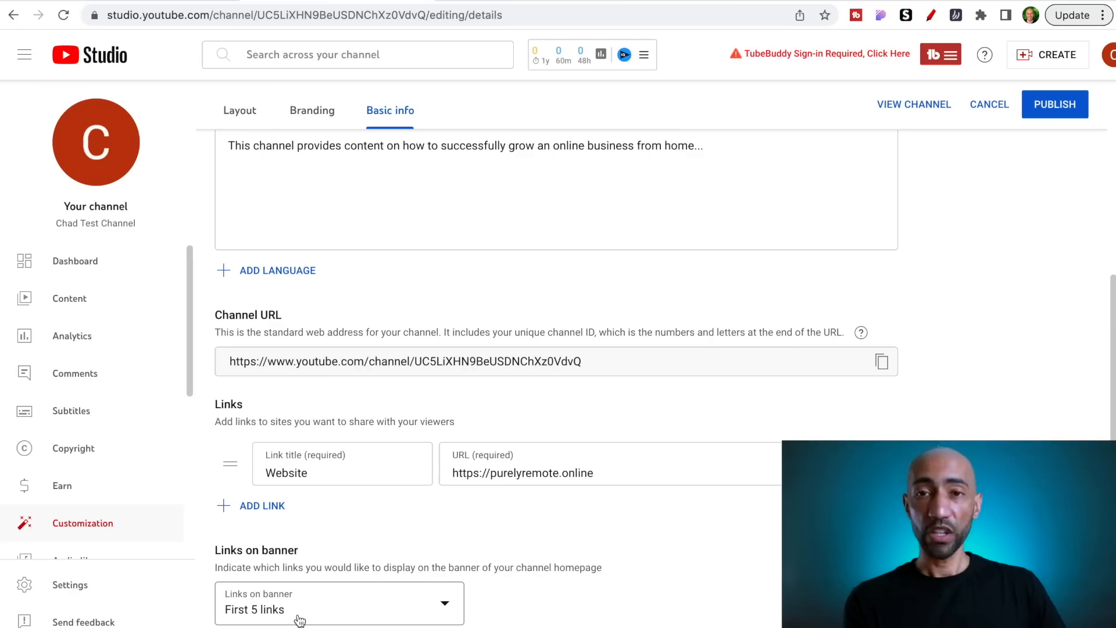
{"action": "left_click", "coordinate": [1042, 105]}
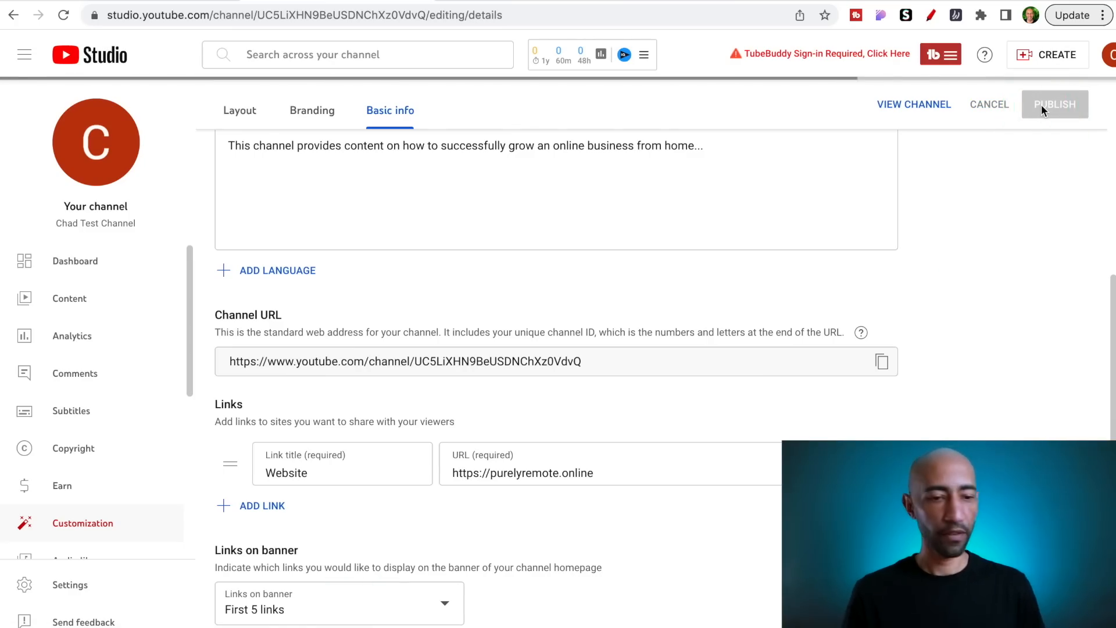
View the published channel page, checking its banner and website link, and open its About section
{"action": "left_click", "coordinate": [916, 105]}
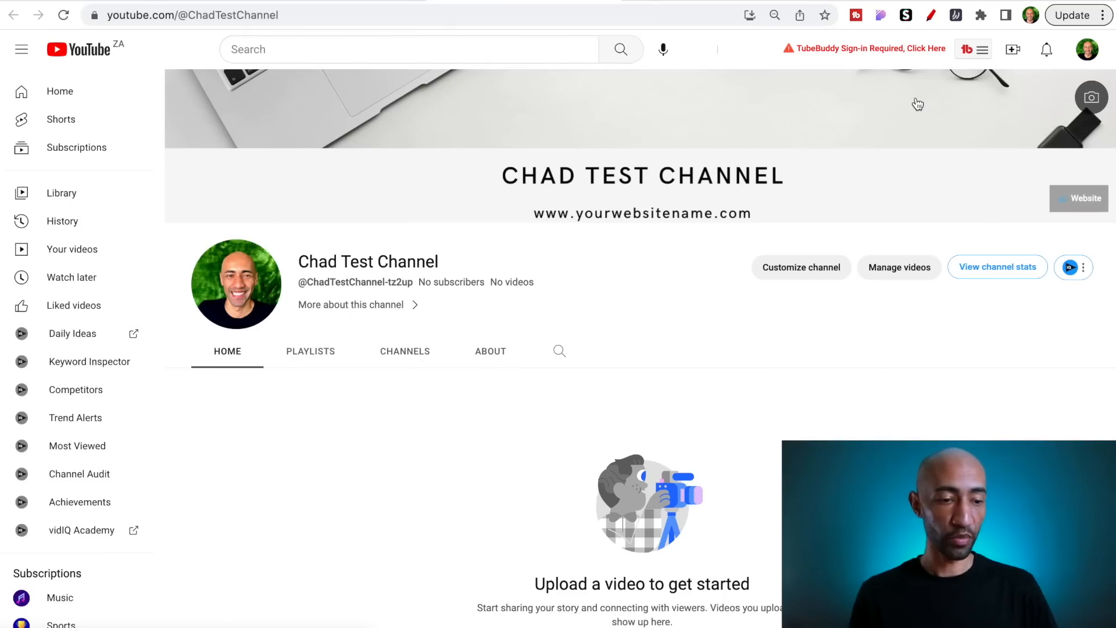
{"action": "left_click", "coordinate": [592, 146]}
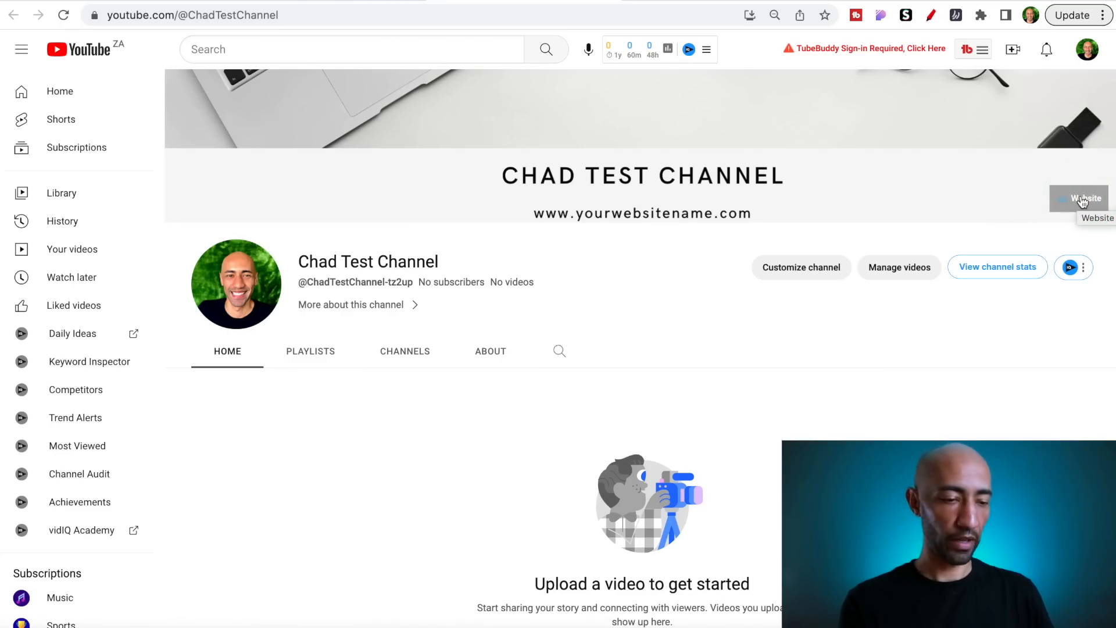
{"action": "left_click", "coordinate": [492, 357]}
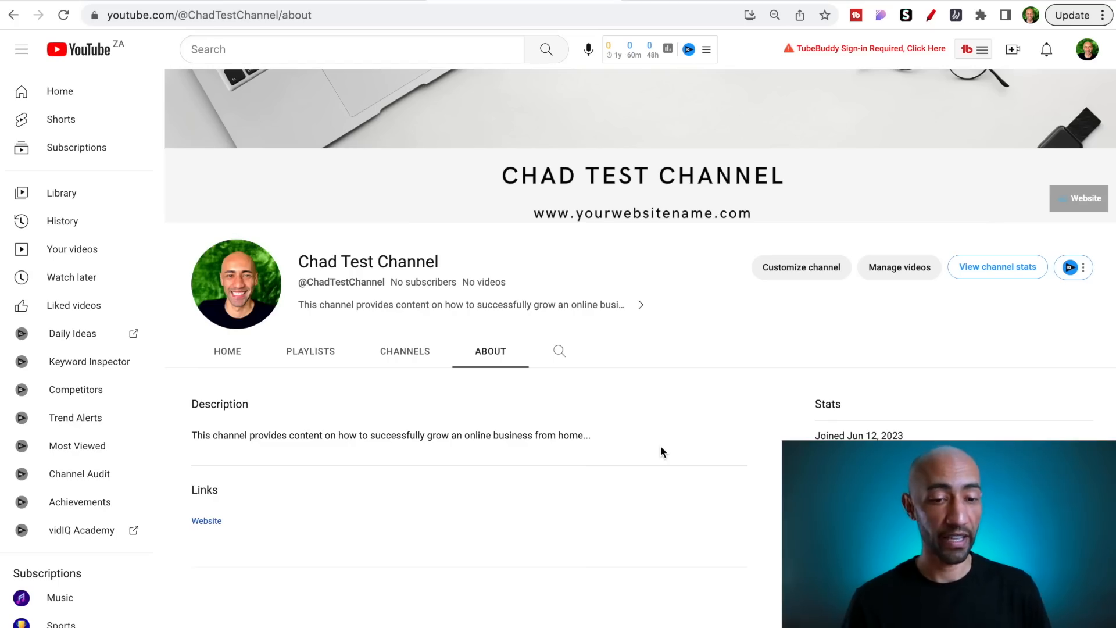
Go to the YouTube account settings and open the channel status and features settings
{"action": "left_click", "coordinate": [1087, 50]}
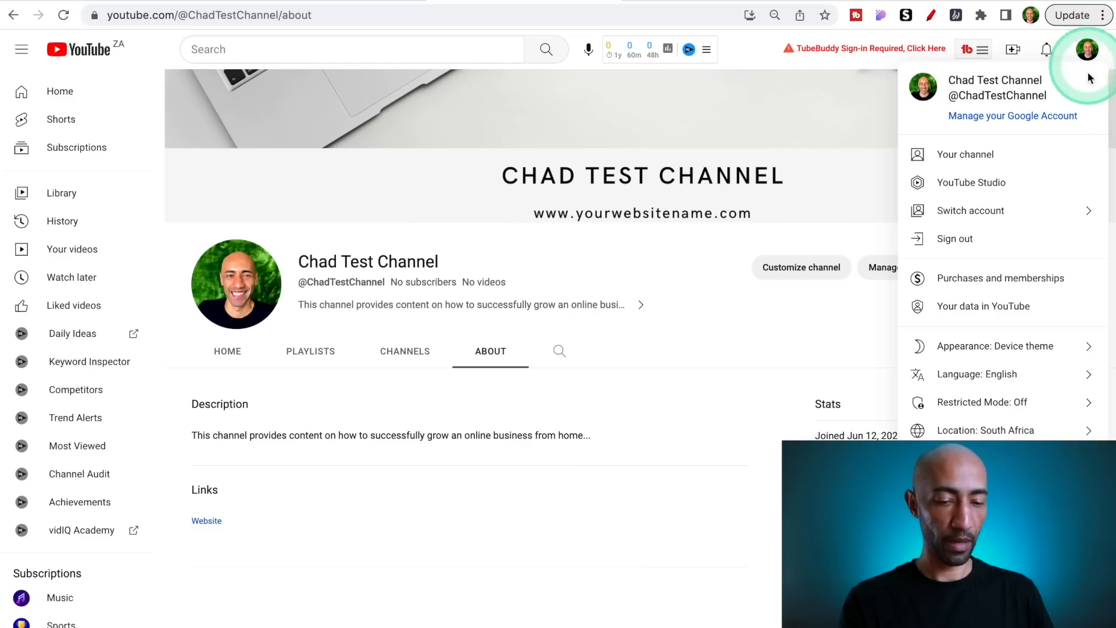
{"action": "left_click", "coordinate": [946, 499]}
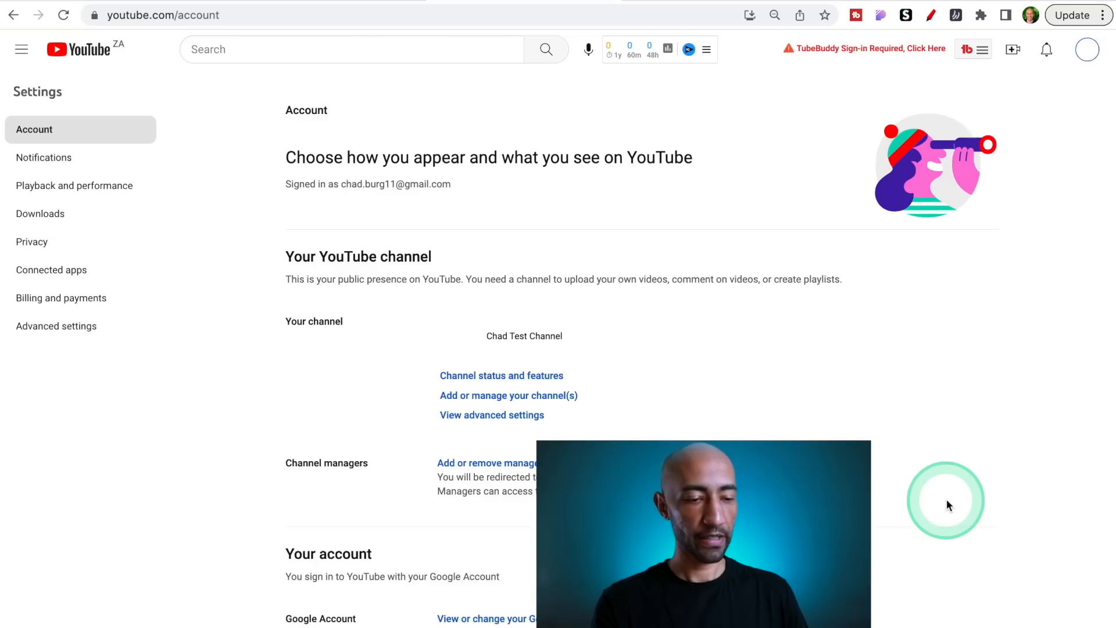
{"action": "left_click", "coordinate": [516, 381]}
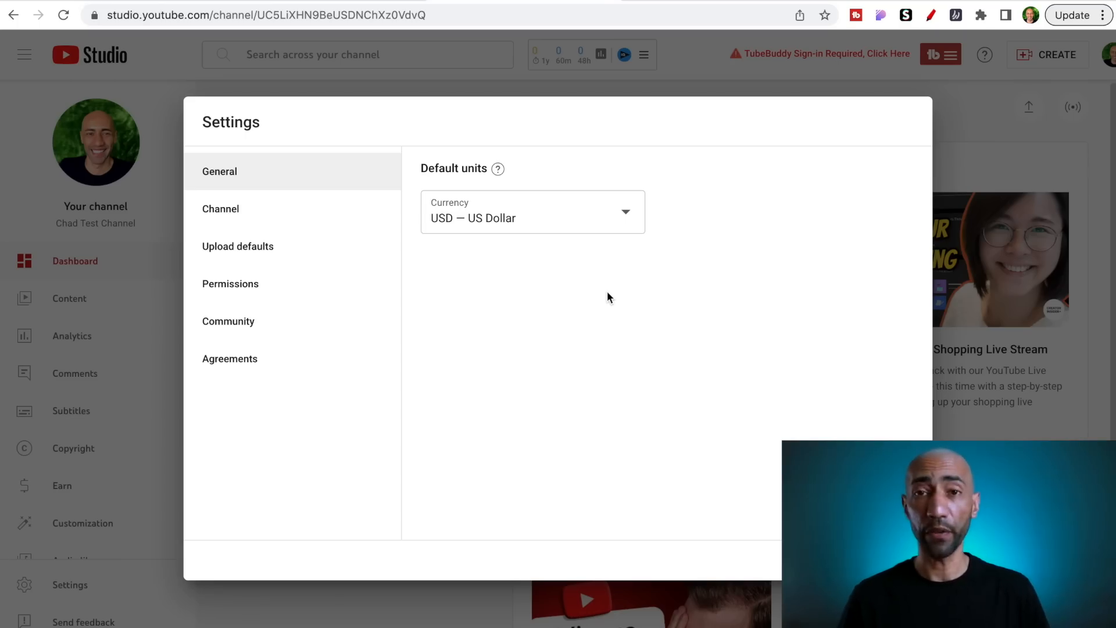
Select USD — US Dollar as the default currency and read the help note on default units
{"action": "left_click", "coordinate": [623, 220]}
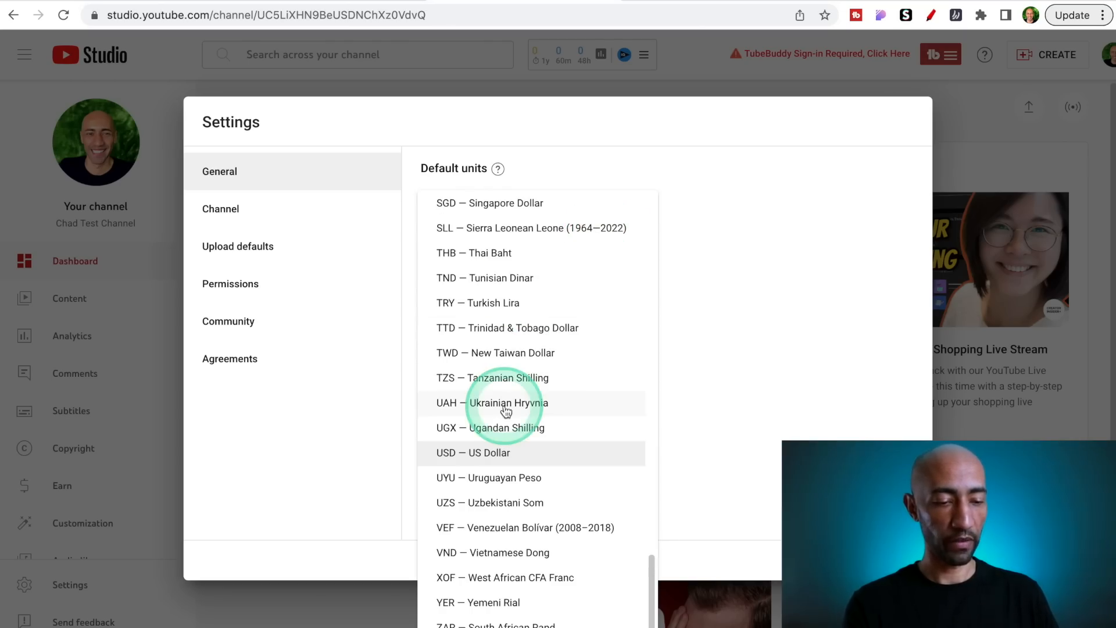
{"action": "left_click", "coordinate": [498, 454]}
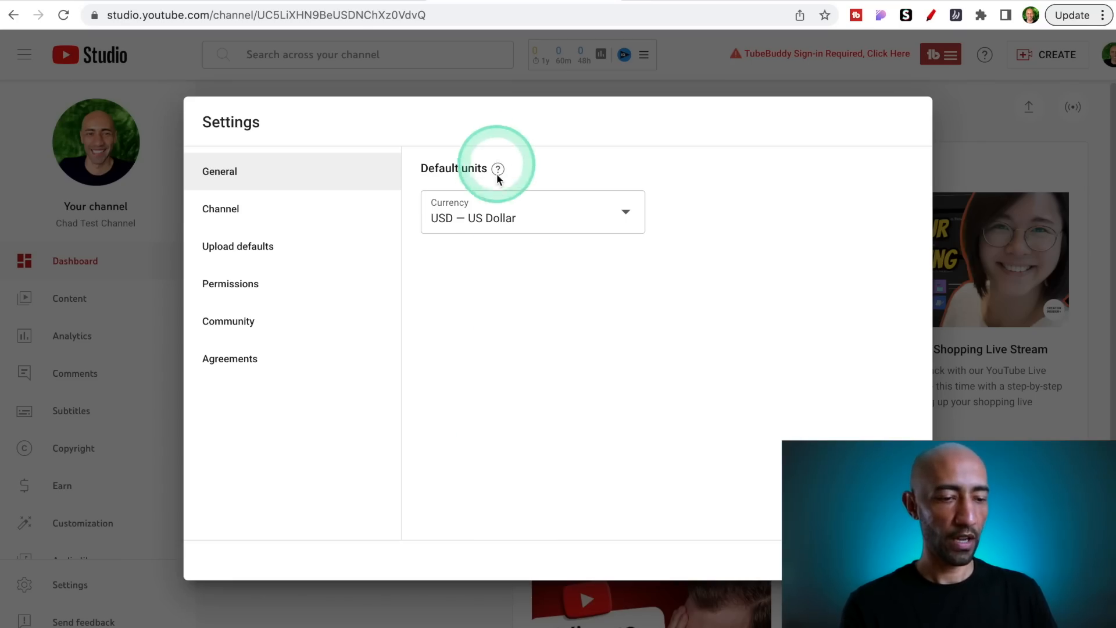
{"action": "mouse_move", "coordinate": [497, 174]}
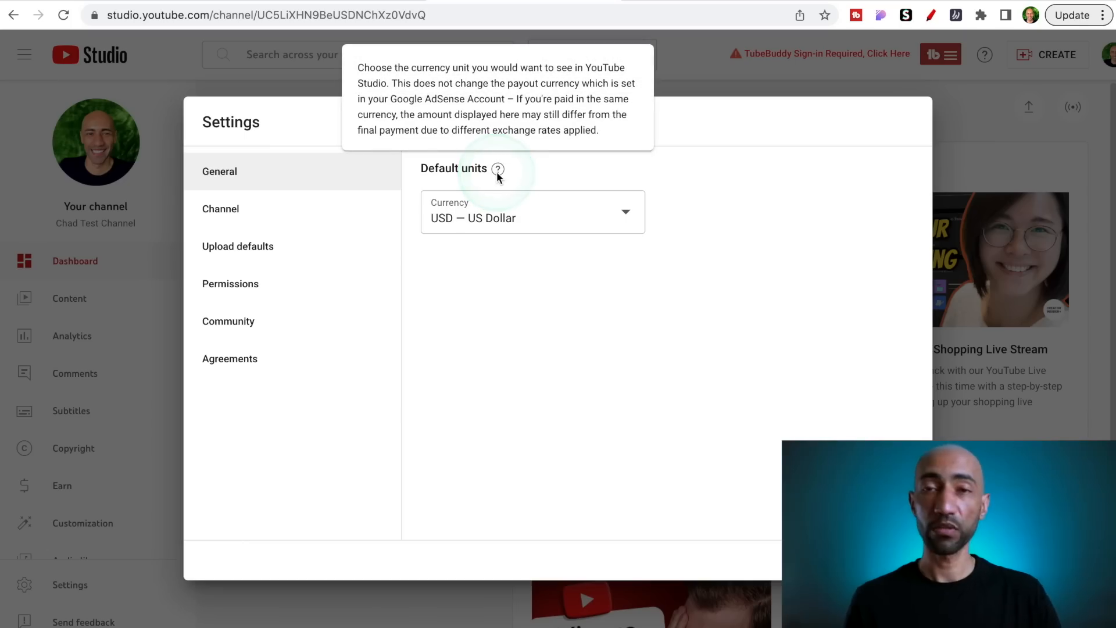
{"action": "left_click", "coordinate": [496, 174]}
{"action": "left_click", "coordinate": [523, 313]}
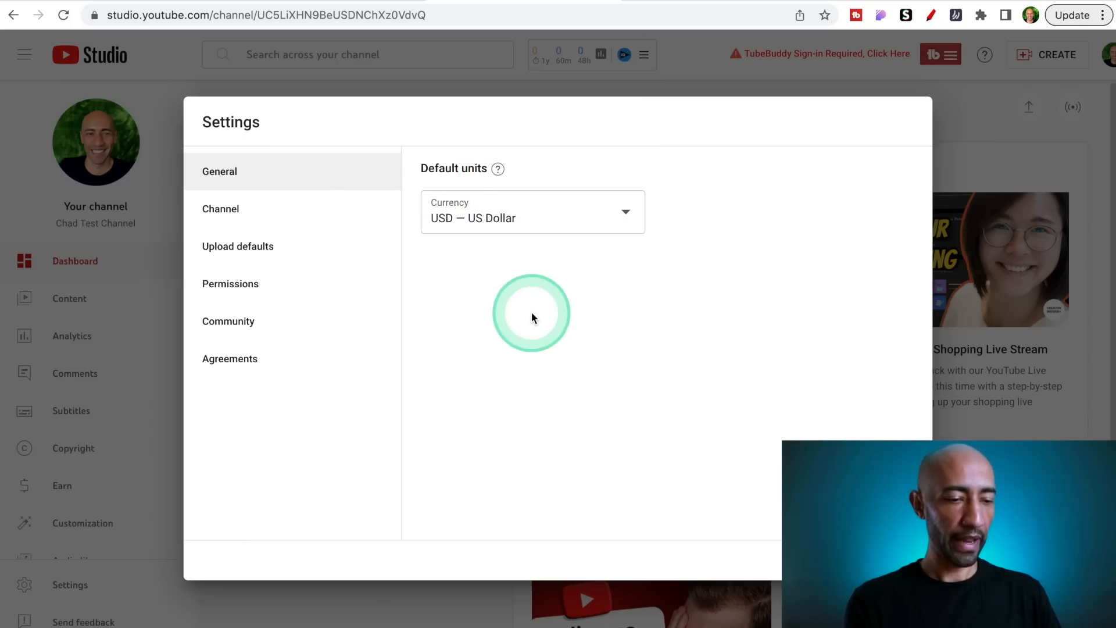
In the channel's basic info settings, set the country of residence to South Africa
{"action": "left_click", "coordinate": [238, 213]}
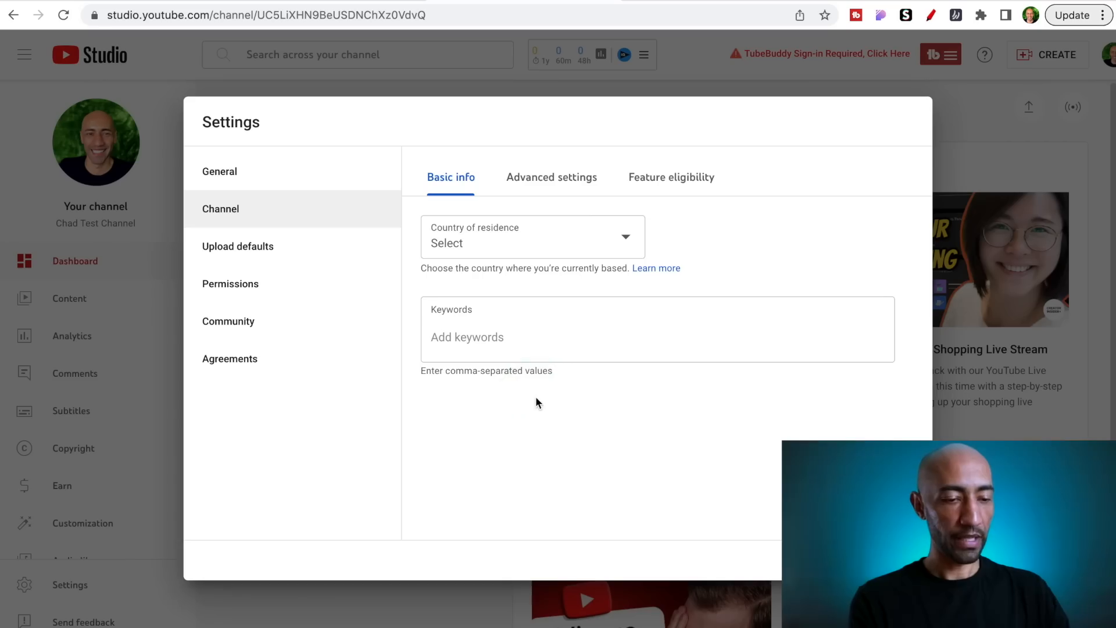
{"action": "left_click", "coordinate": [626, 240]}
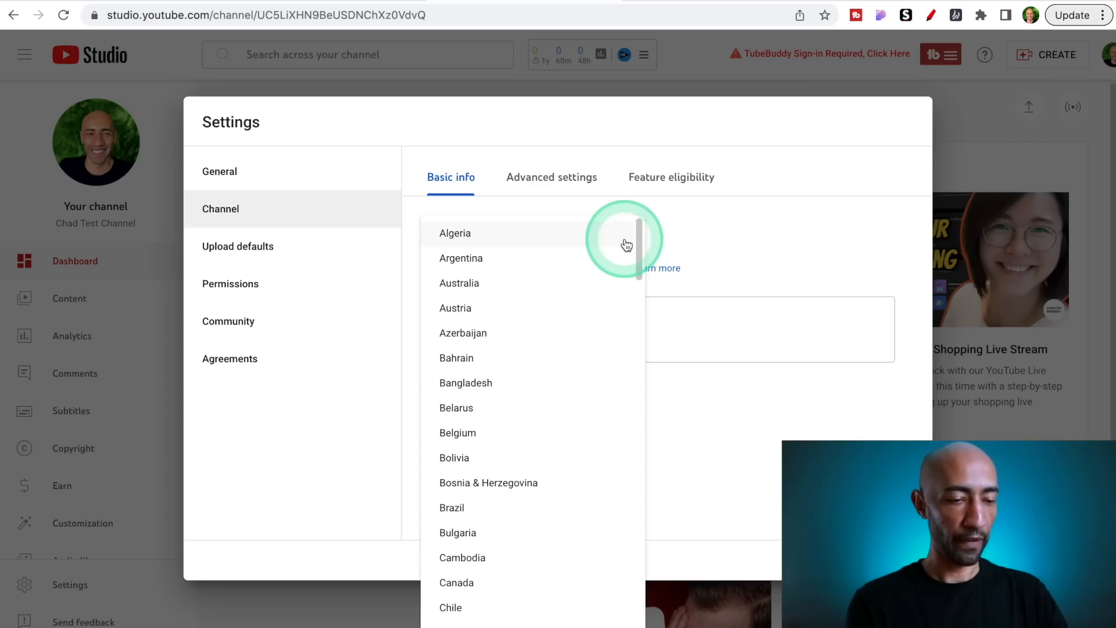
{"action": "scroll", "coordinate": [499, 411], "scroll_direction": "down", "scroll_amount": 15}
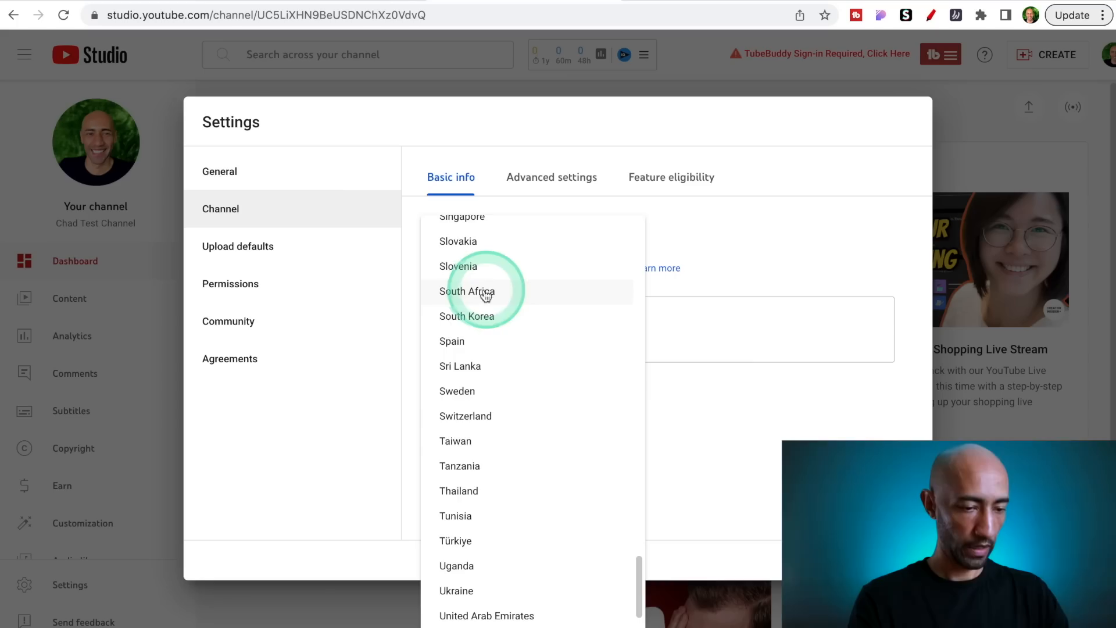
{"action": "left_click", "coordinate": [482, 290]}
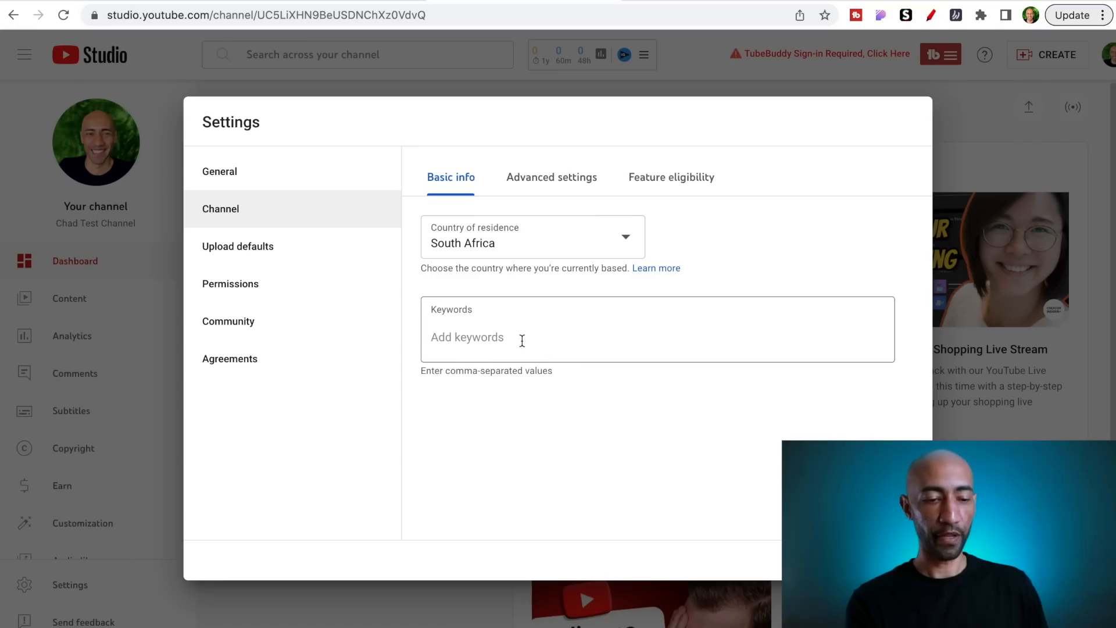
Add the channel keywords "make money online", "chad test channel" and "online marketing strategies"
{"action": "left_click", "coordinate": [502, 343]}
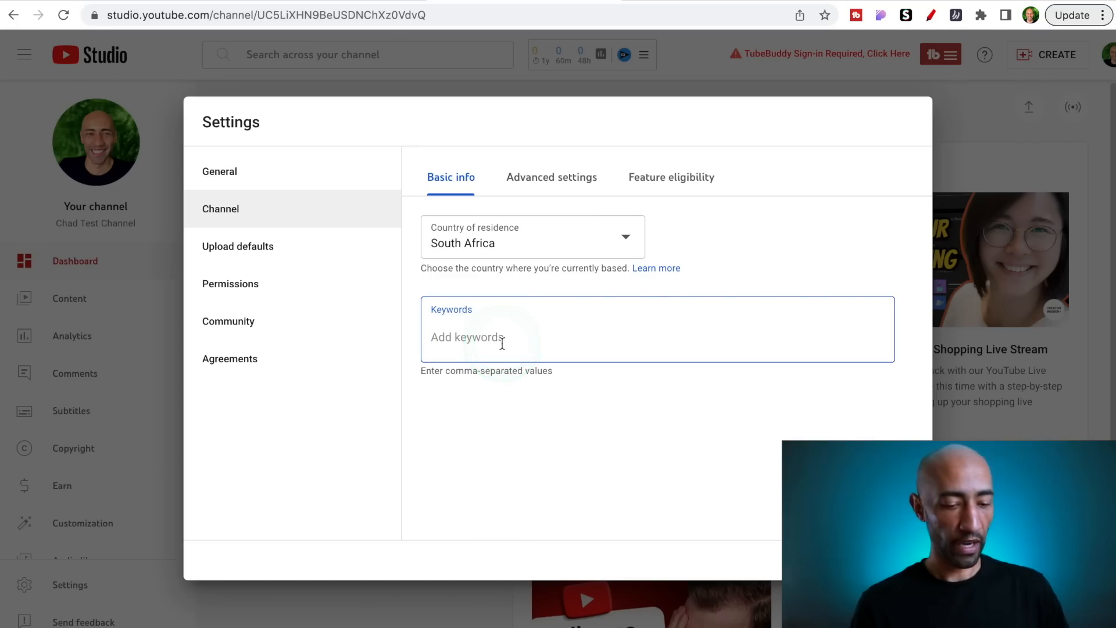
{"action": "type", "text": "make mona"}
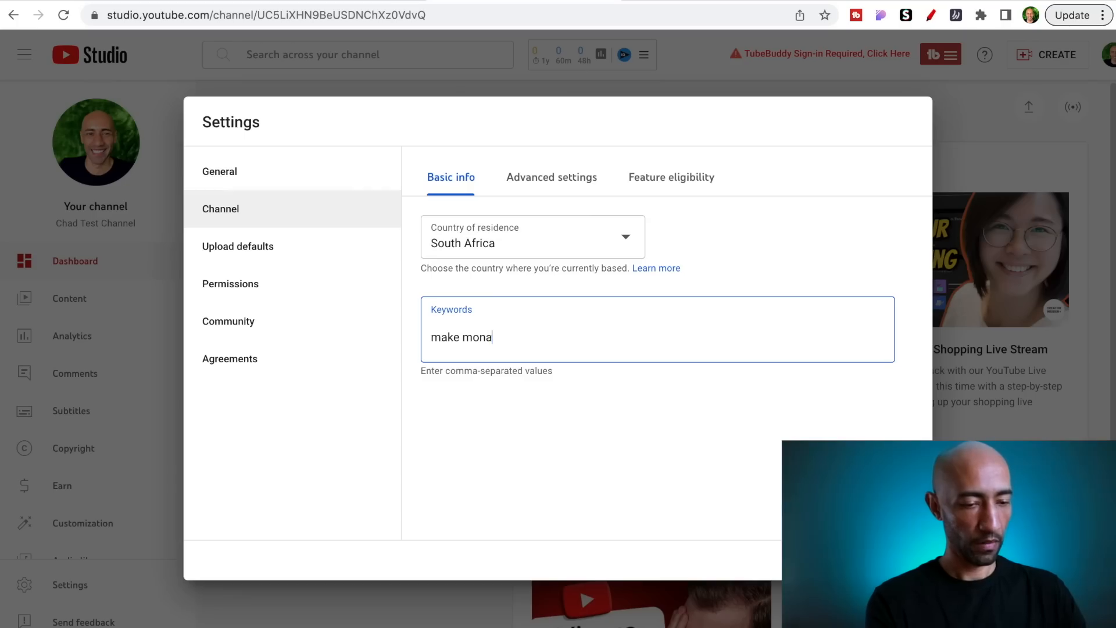
{"action": "key", "text": "BackSpace"}
{"action": "type", "text": "ey online"}
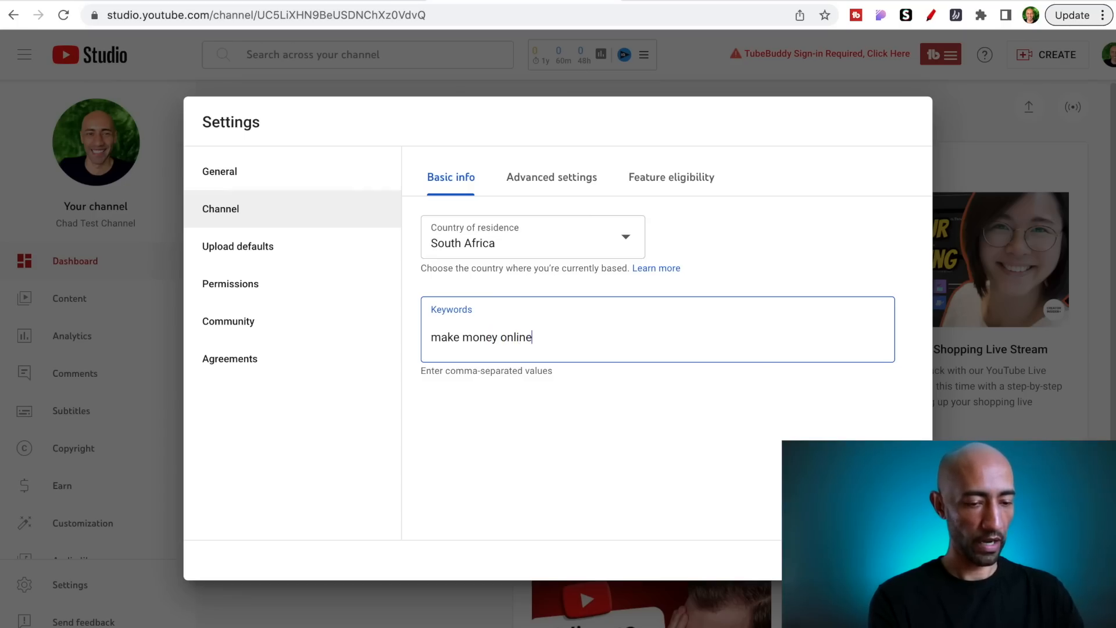
{"action": "key", "text": "Return"}
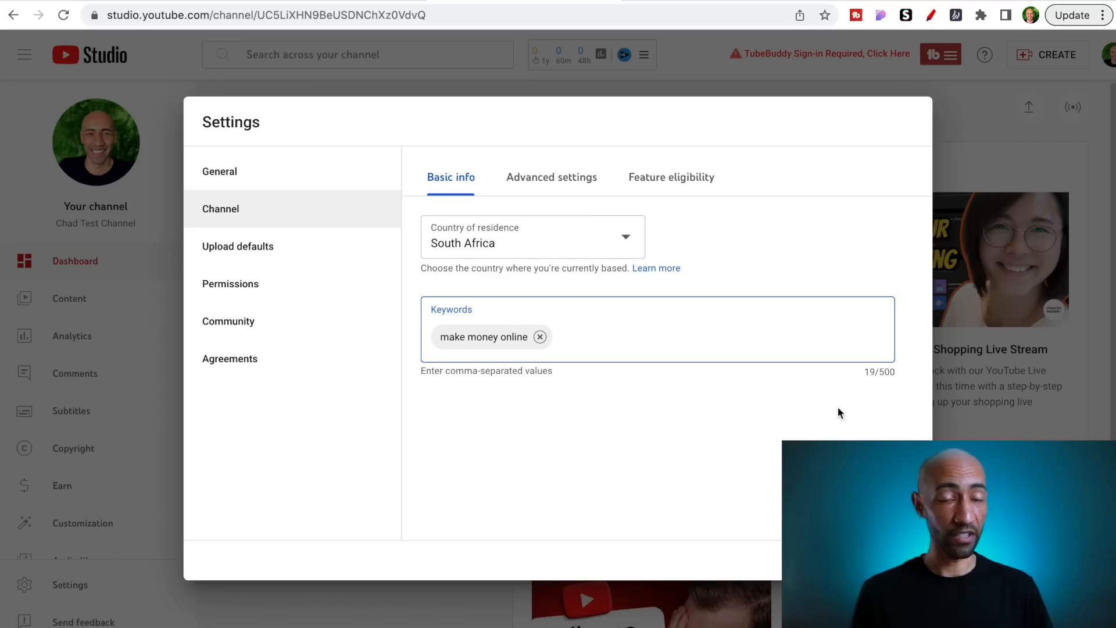
{"action": "type", "text": "chad test channel, online marketing strategies"}
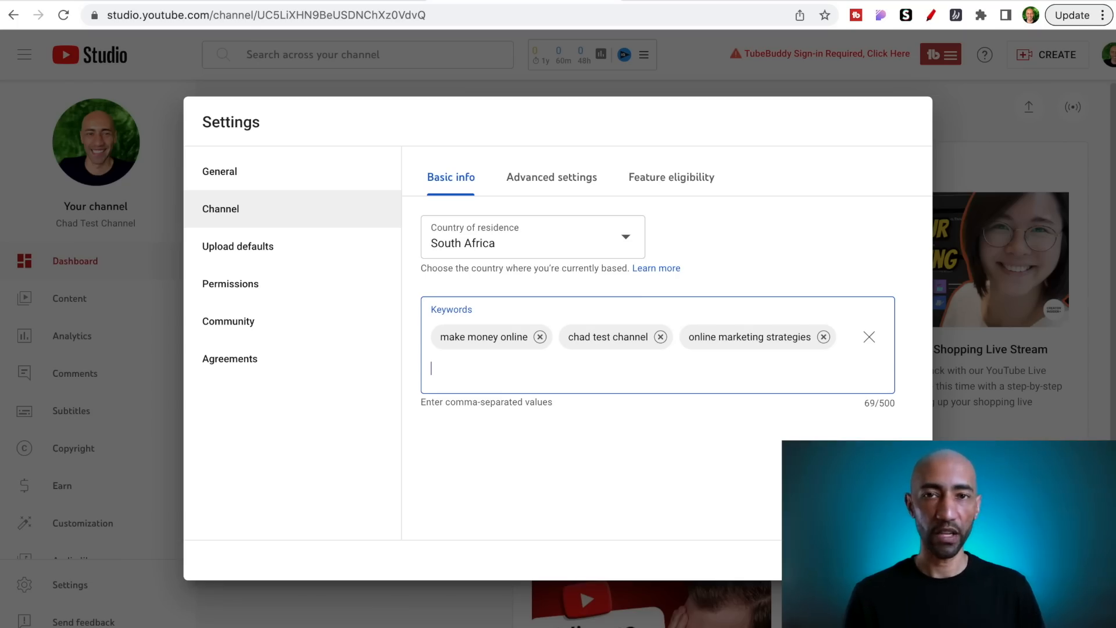
In the advanced channel settings, set the channel as not made for kids and review the captions, advertisement and clip options
{"action": "left_click", "coordinate": [553, 178]}
{"action": "left_click", "coordinate": [695, 253]}
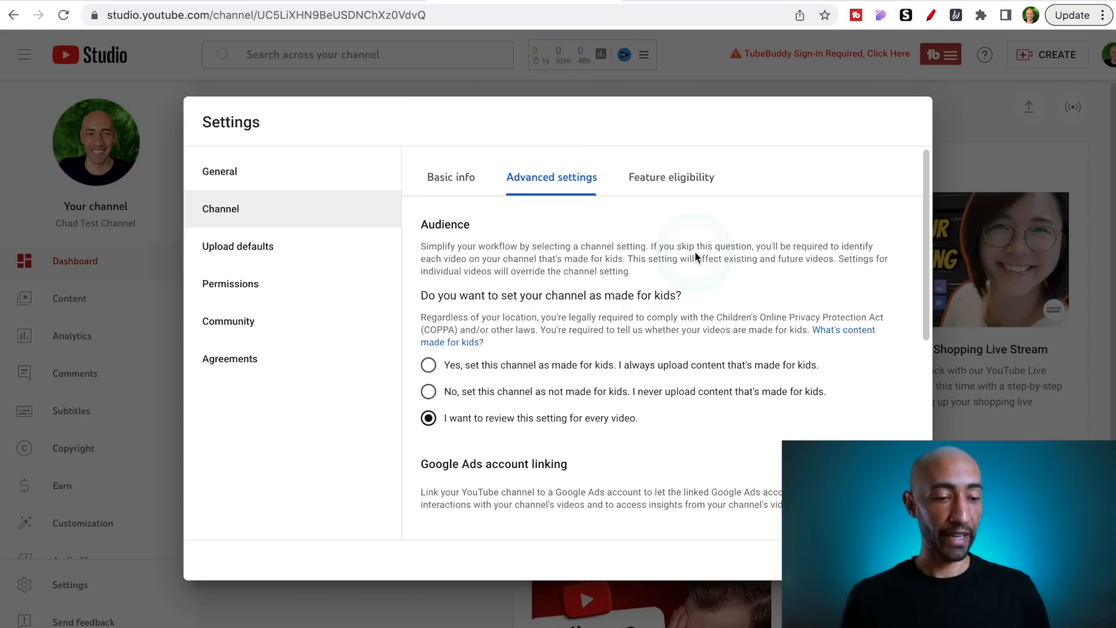
{"action": "left_click", "coordinate": [512, 299]}
{"action": "left_click", "coordinate": [604, 313]}
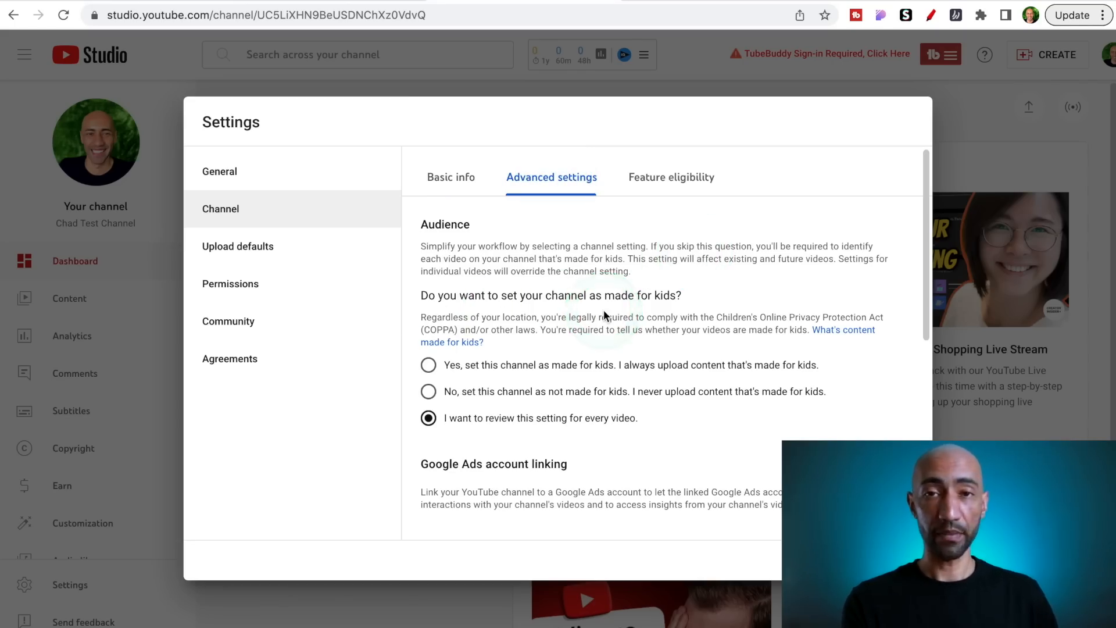
{"action": "scroll", "coordinate": [604, 313], "scroll_direction": "down", "scroll_amount": 2}
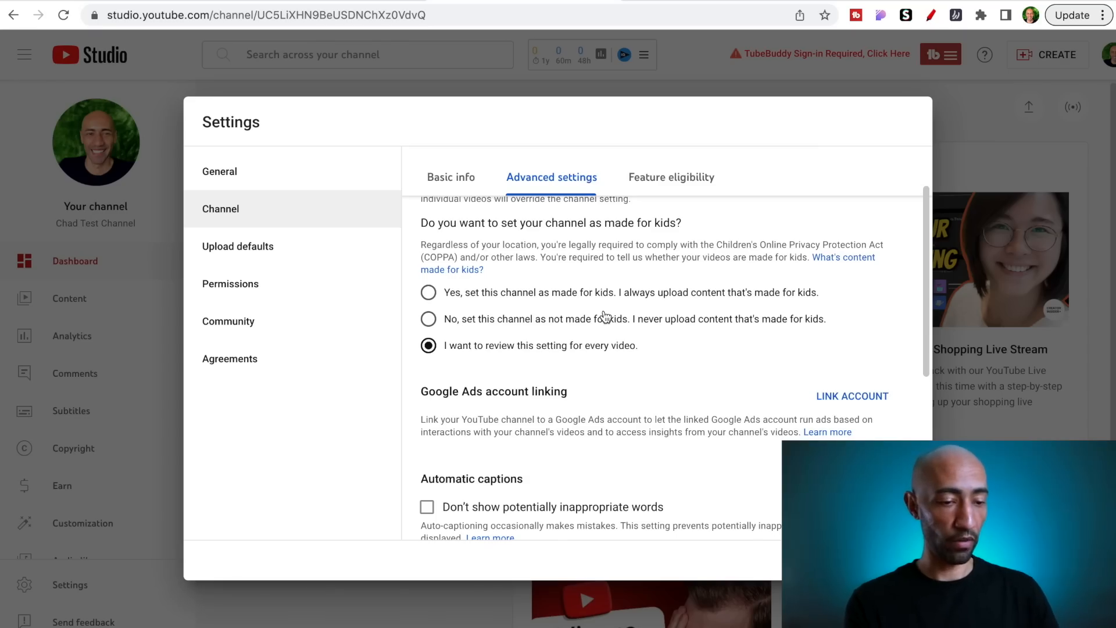
{"action": "left_click", "coordinate": [428, 297]}
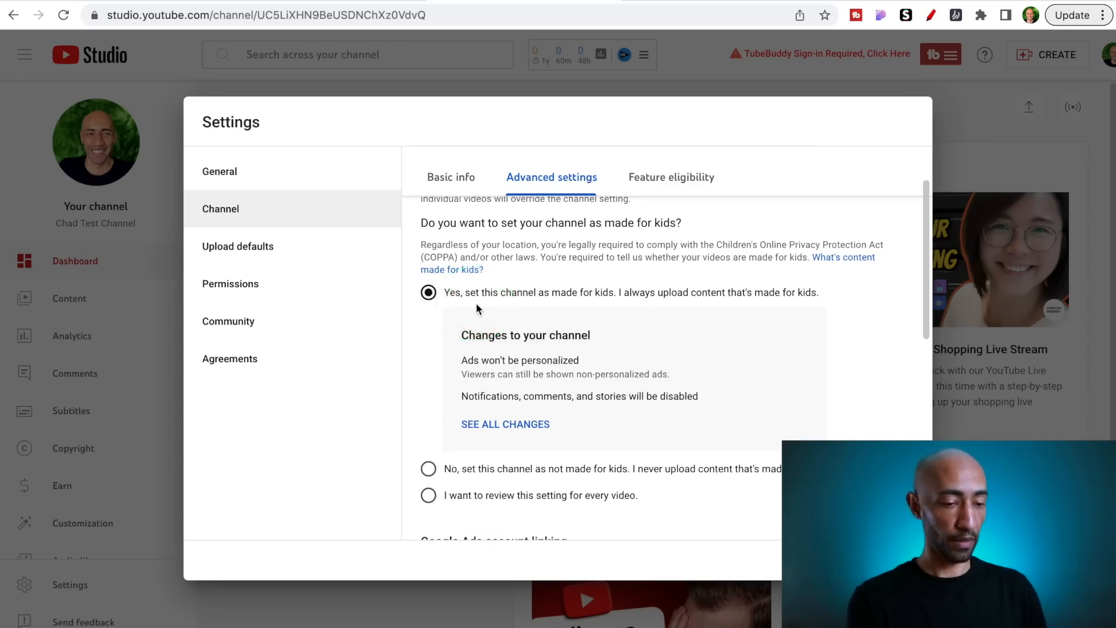
{"action": "scroll", "coordinate": [476, 306], "scroll_direction": "down", "scroll_amount": 2}
{"action": "scroll", "coordinate": [475, 302], "scroll_direction": "down", "scroll_amount": 2}
{"action": "left_click", "coordinate": [430, 304]}
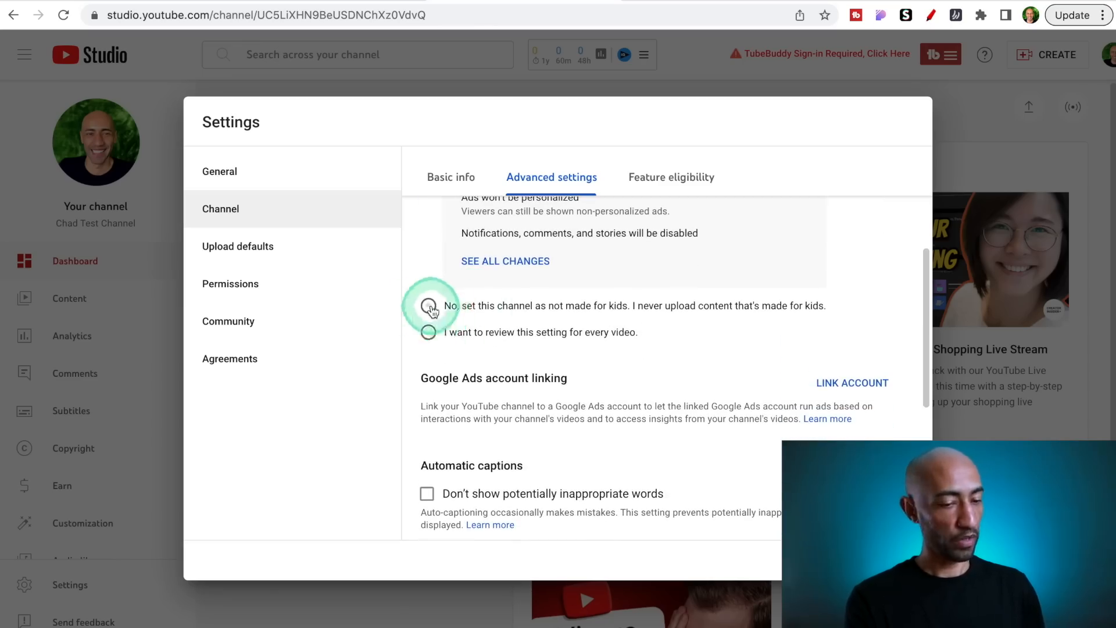
{"action": "scroll", "coordinate": [438, 378], "scroll_direction": "up", "scroll_amount": 5}
{"action": "left_click", "coordinate": [438, 378]}
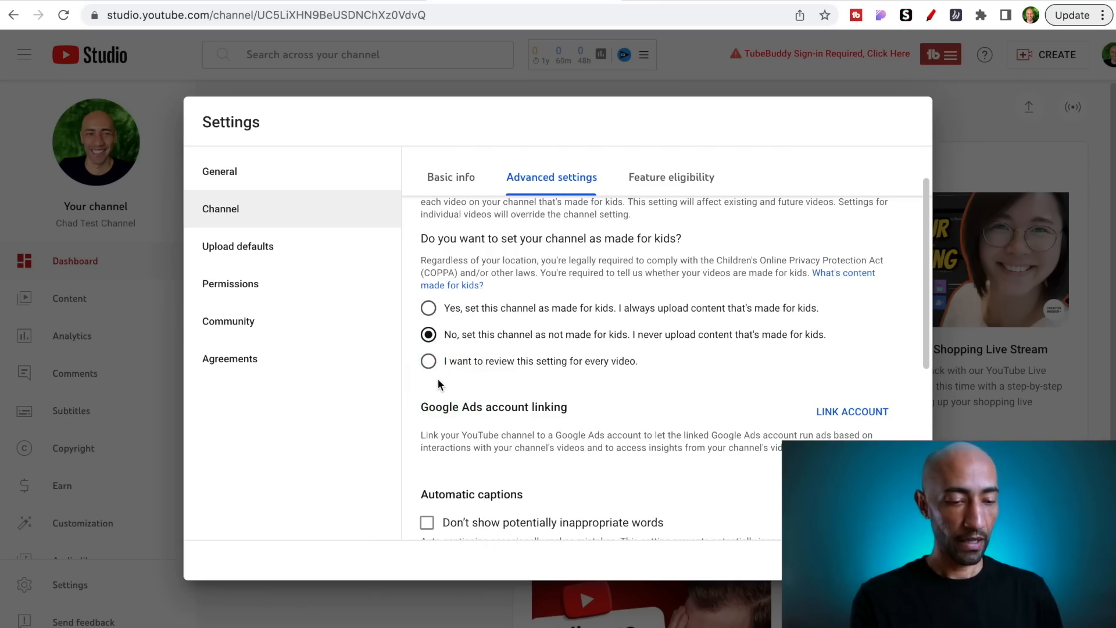
{"action": "scroll", "coordinate": [438, 378], "scroll_direction": "down", "scroll_amount": 5}
{"action": "scroll", "coordinate": [430, 389], "scroll_direction": "up", "scroll_amount": 1}
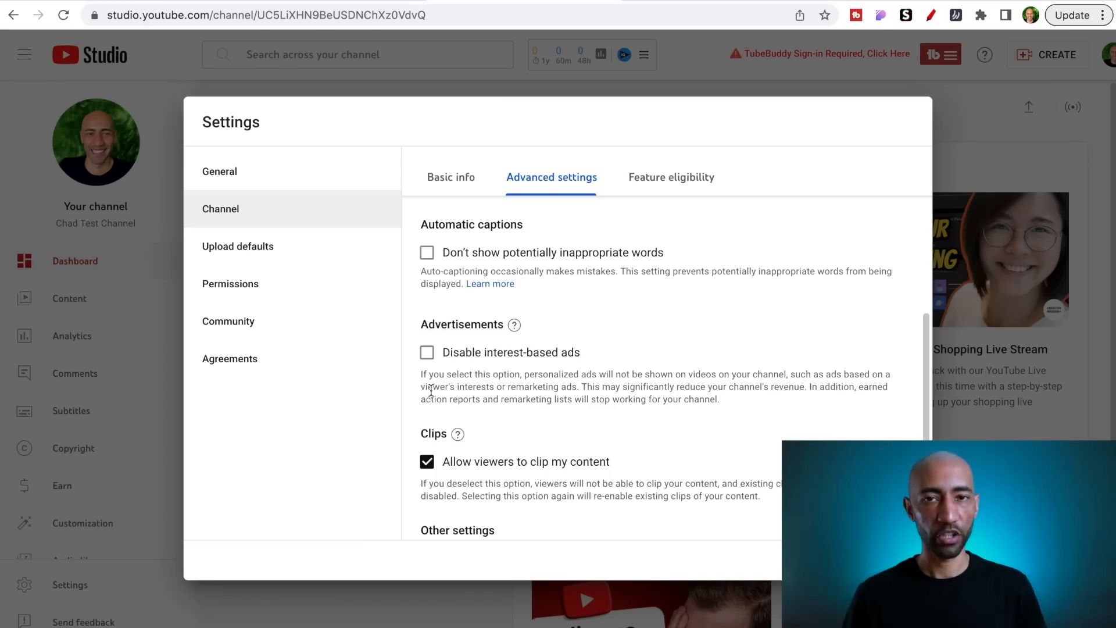
Examine the channel's feature eligibility, including the requirements for the standard, intermediate and advanced features
{"action": "left_click", "coordinate": [671, 177]}
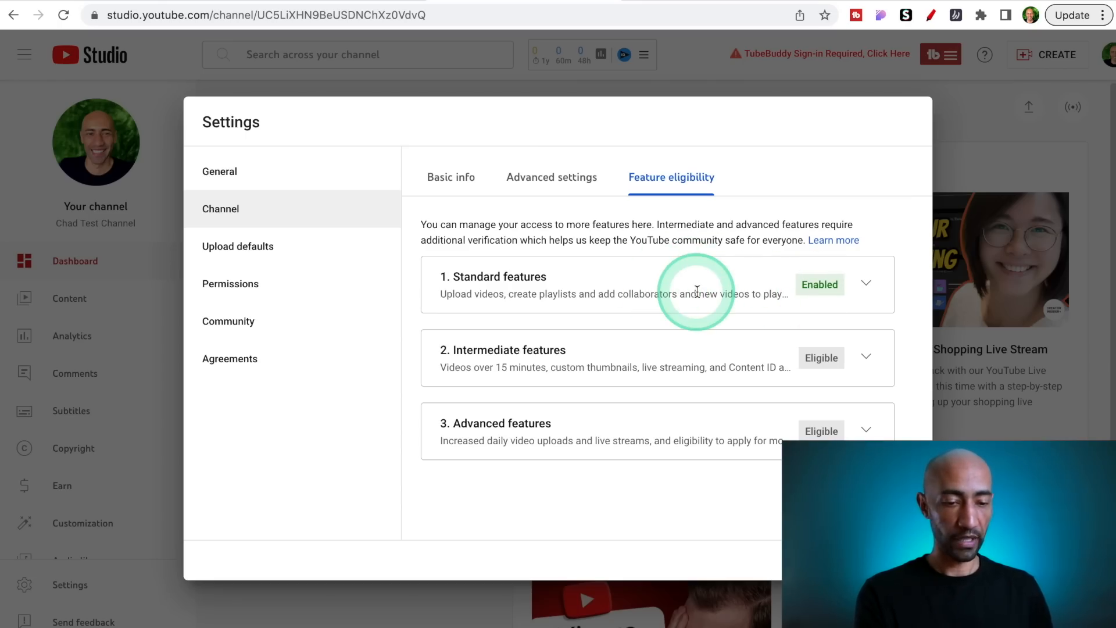
{"action": "left_click", "coordinate": [867, 286]}
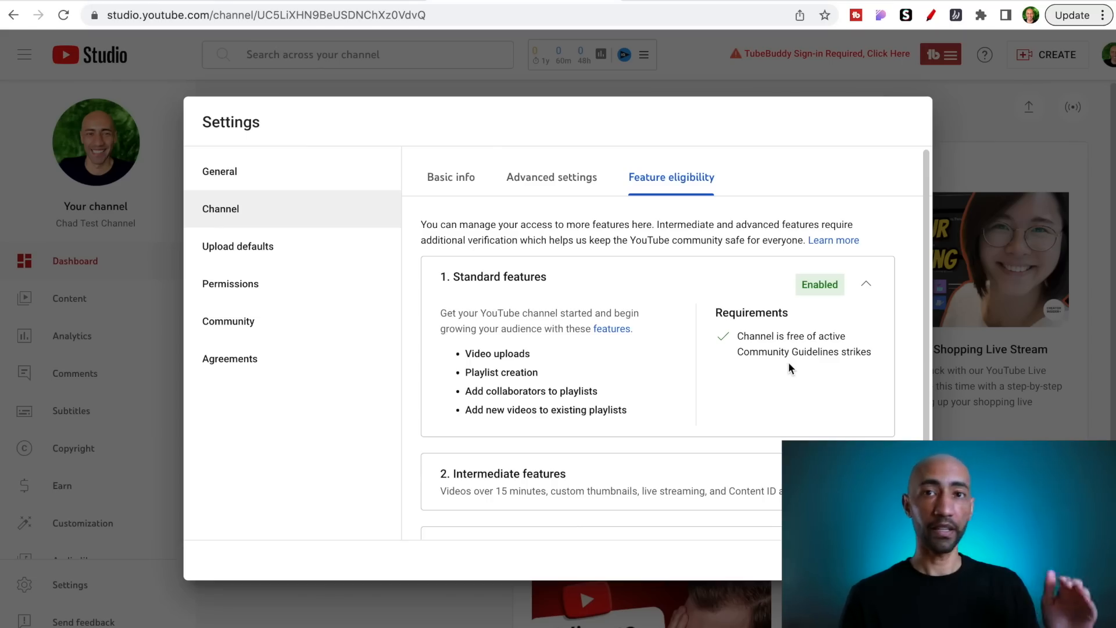
{"action": "left_click", "coordinate": [866, 284]}
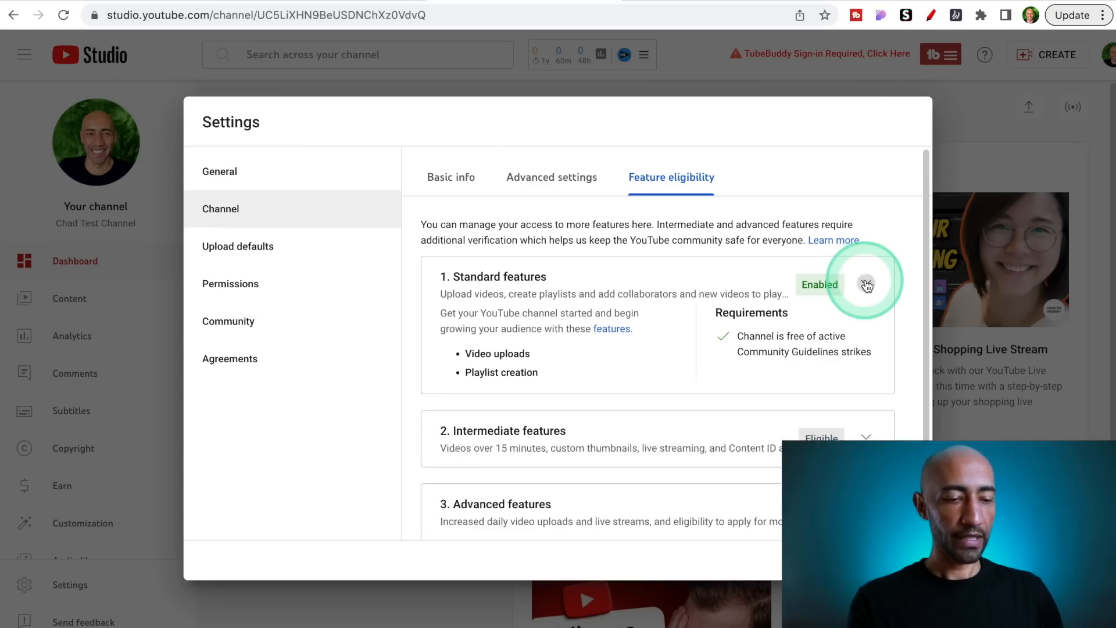
{"action": "left_click", "coordinate": [872, 367]}
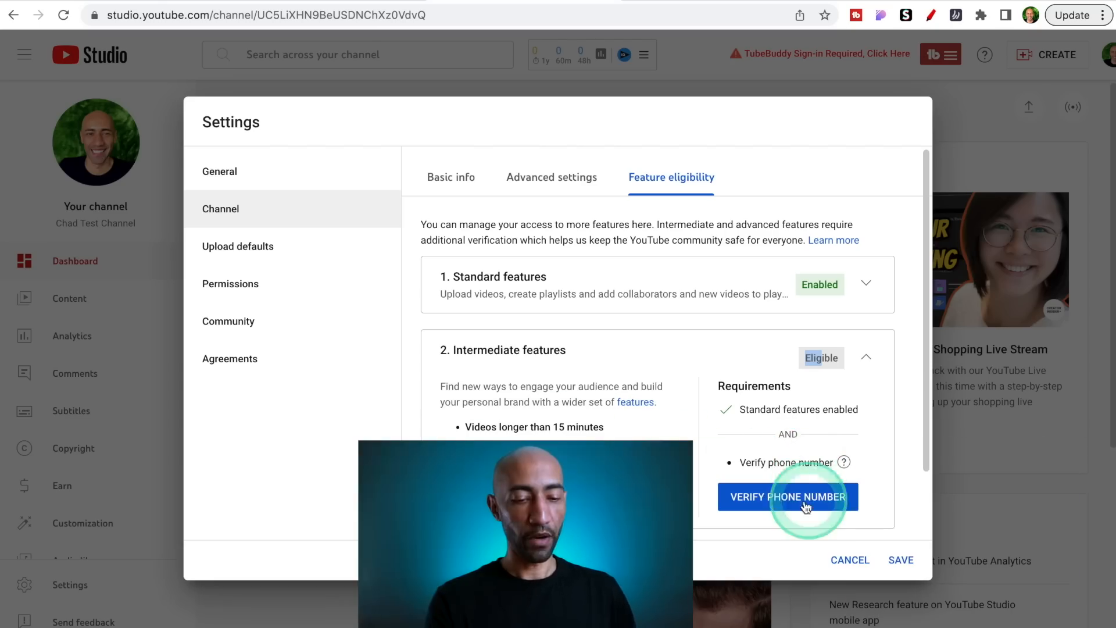
{"action": "left_click_drag", "start_coordinate": [744, 410], "coordinate": [879, 416]}
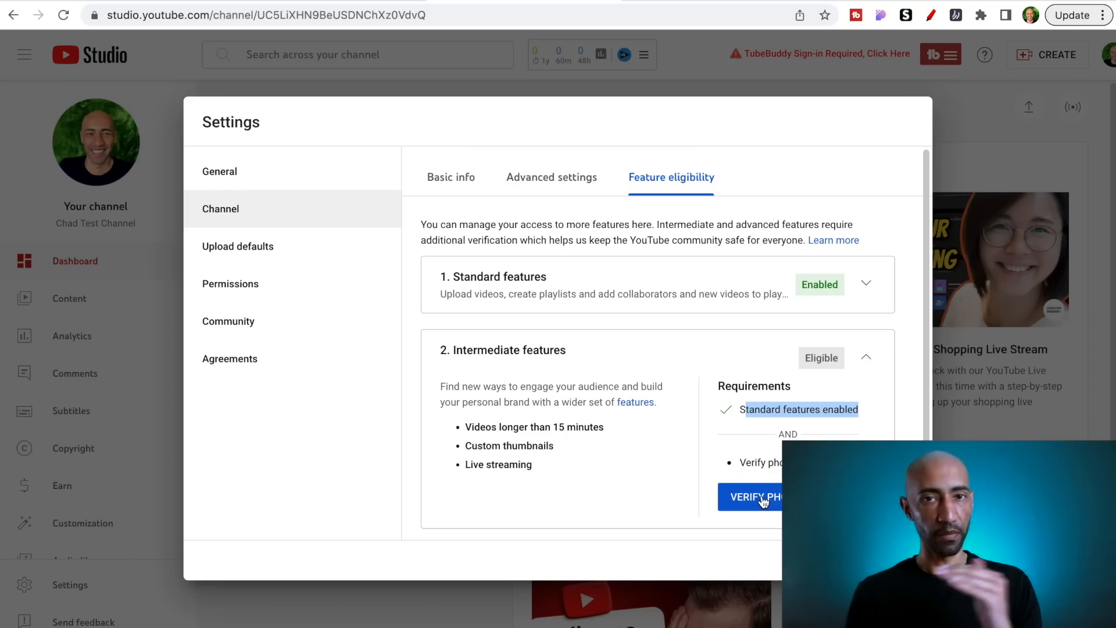
{"action": "left_click", "coordinate": [867, 356]}
{"action": "left_click", "coordinate": [865, 428]}
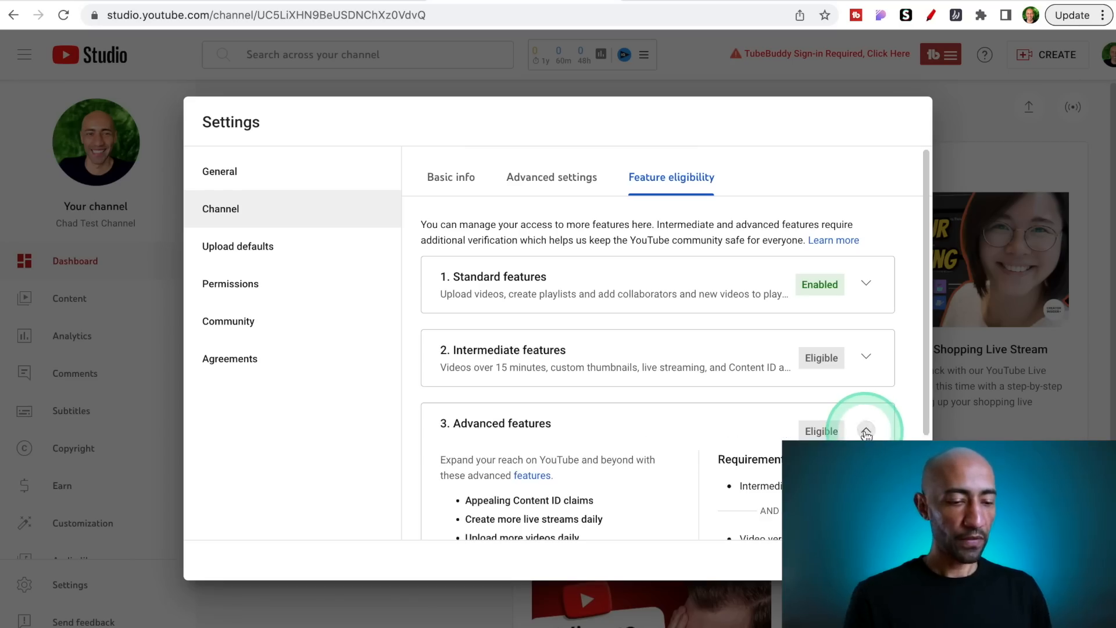
Review the advanced features' benefits and requirements, including the explanations for valid ID and channel history
{"action": "scroll", "coordinate": [726, 391], "scroll_direction": "down", "scroll_amount": 2}
{"action": "scroll", "coordinate": [726, 389], "scroll_direction": "down", "scroll_amount": 1}
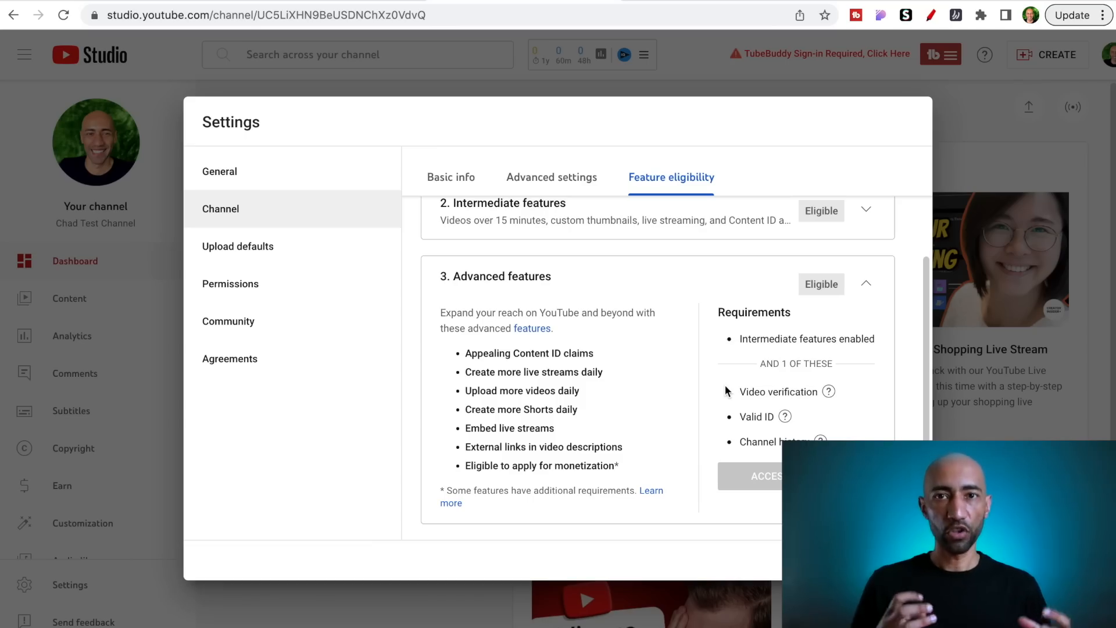
{"action": "left_click", "coordinate": [741, 388]}
{"action": "left_click", "coordinate": [773, 393]}
{"action": "left_click", "coordinate": [809, 397]}
{"action": "left_click", "coordinate": [833, 402]}
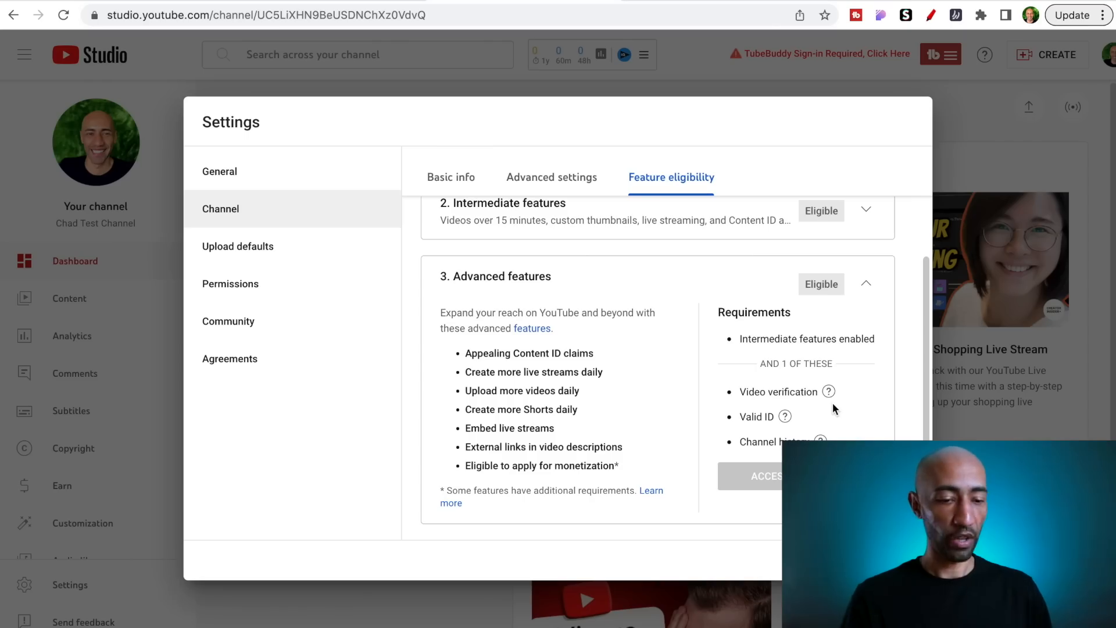
{"action": "left_click", "coordinate": [773, 417]}
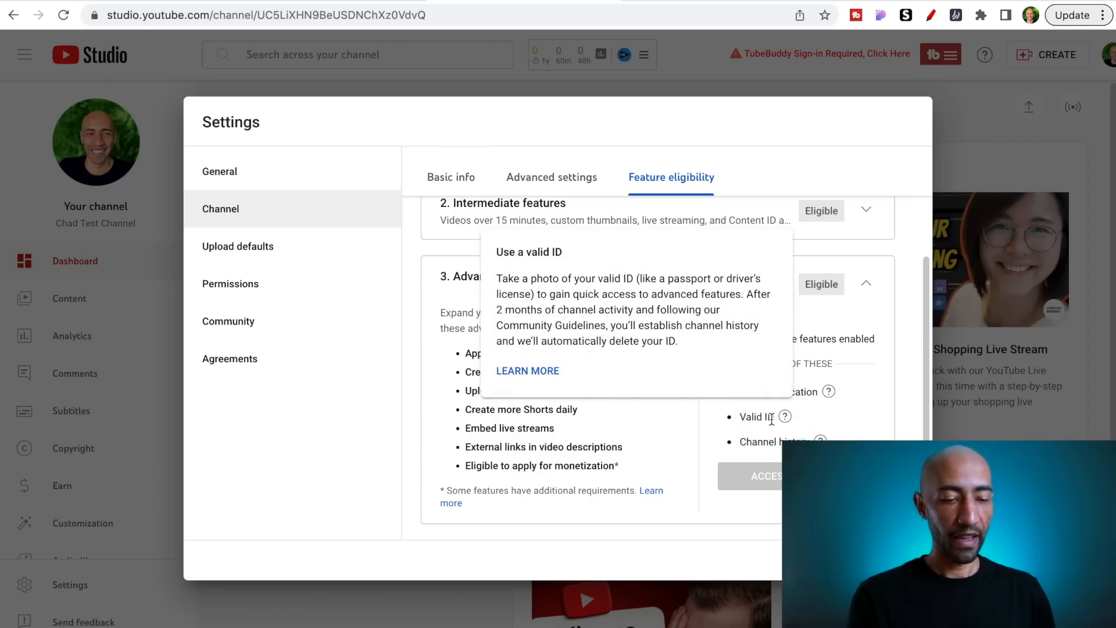
{"action": "left_click", "coordinate": [760, 437]}
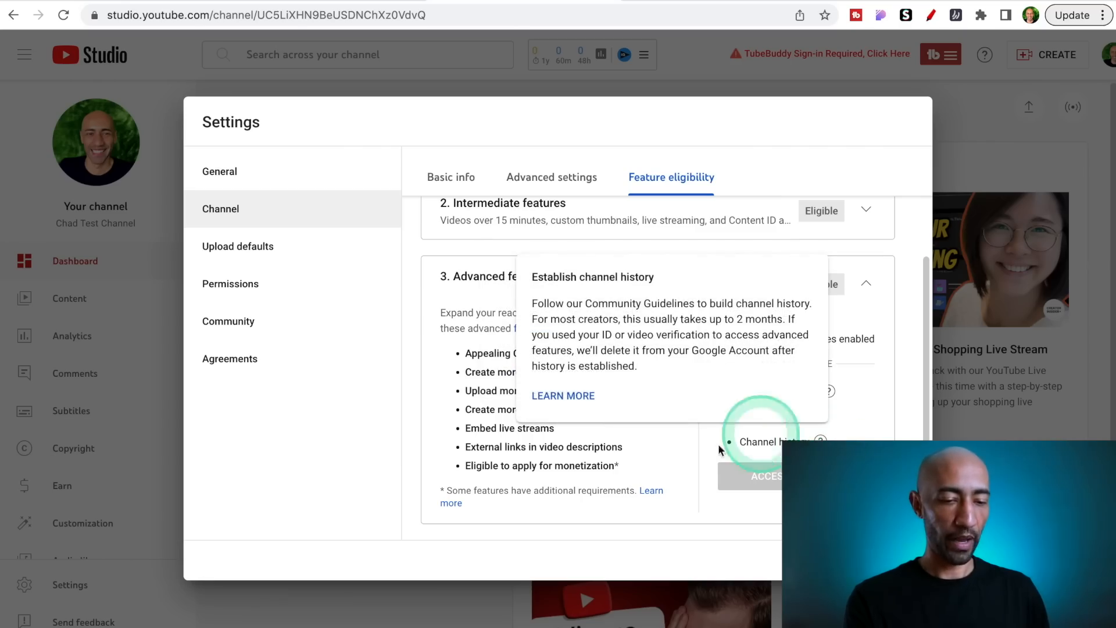
{"action": "left_click", "coordinate": [602, 492]}
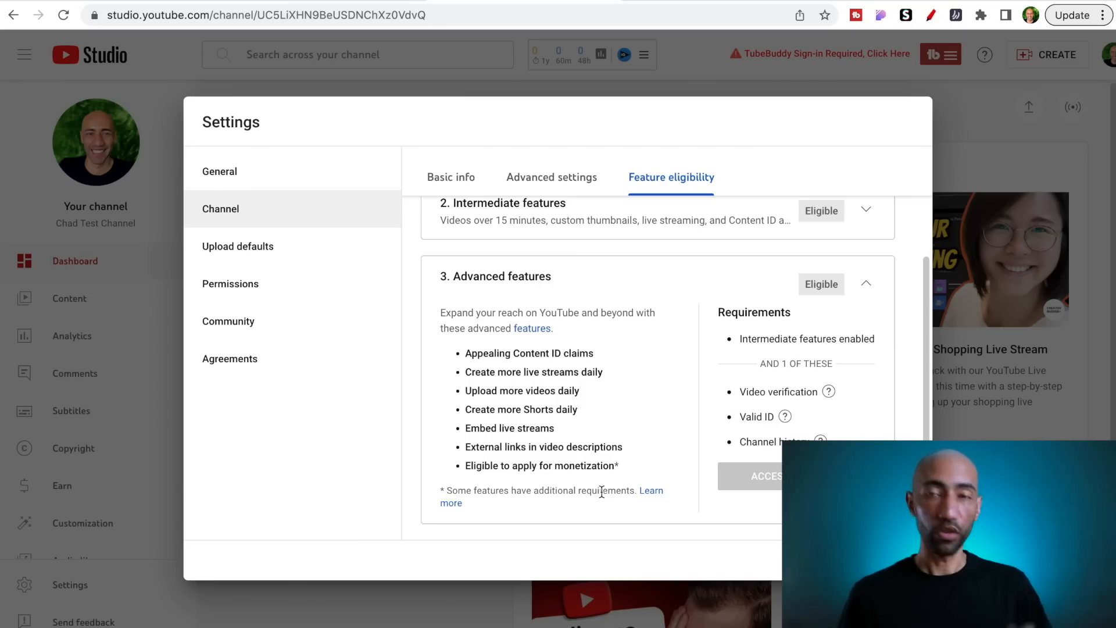
Review the upload defaults: title, description, visibility and tags, plus the advanced chapters, license, category, language and comment options
{"action": "left_click", "coordinate": [228, 250]}
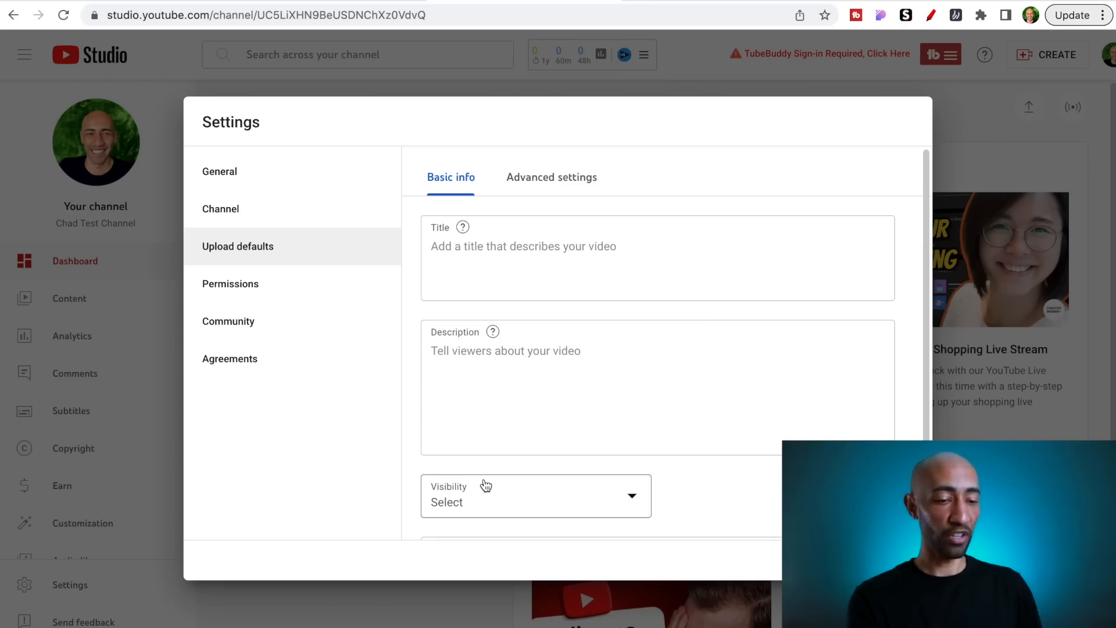
{"action": "scroll", "coordinate": [485, 486], "scroll_direction": "down", "scroll_amount": 3}
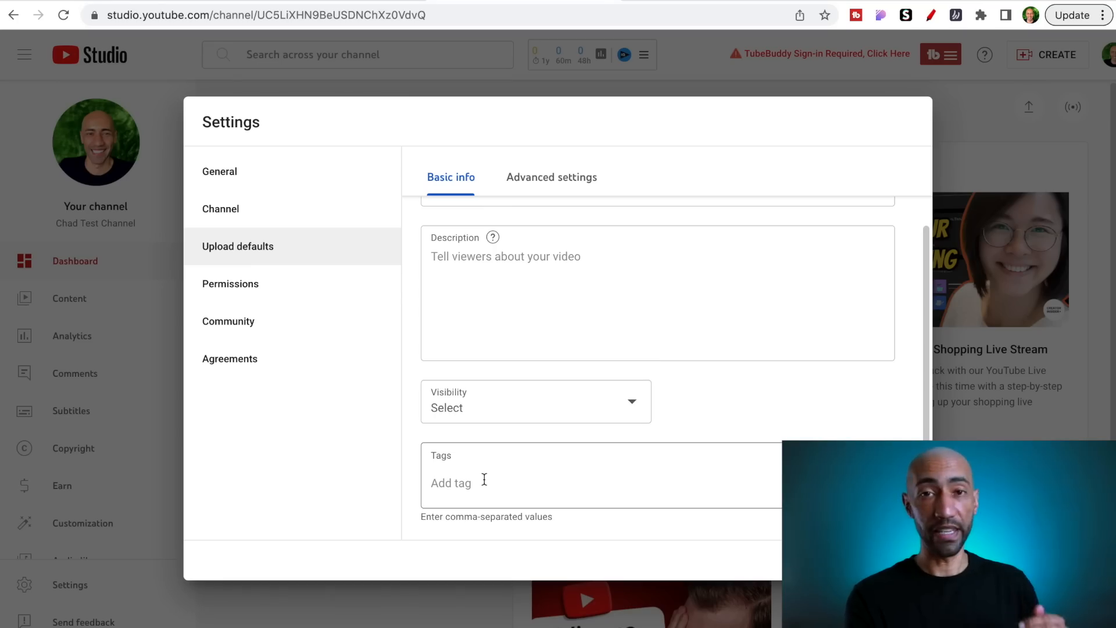
{"action": "scroll", "coordinate": [484, 479], "scroll_direction": "up", "scroll_amount": 3}
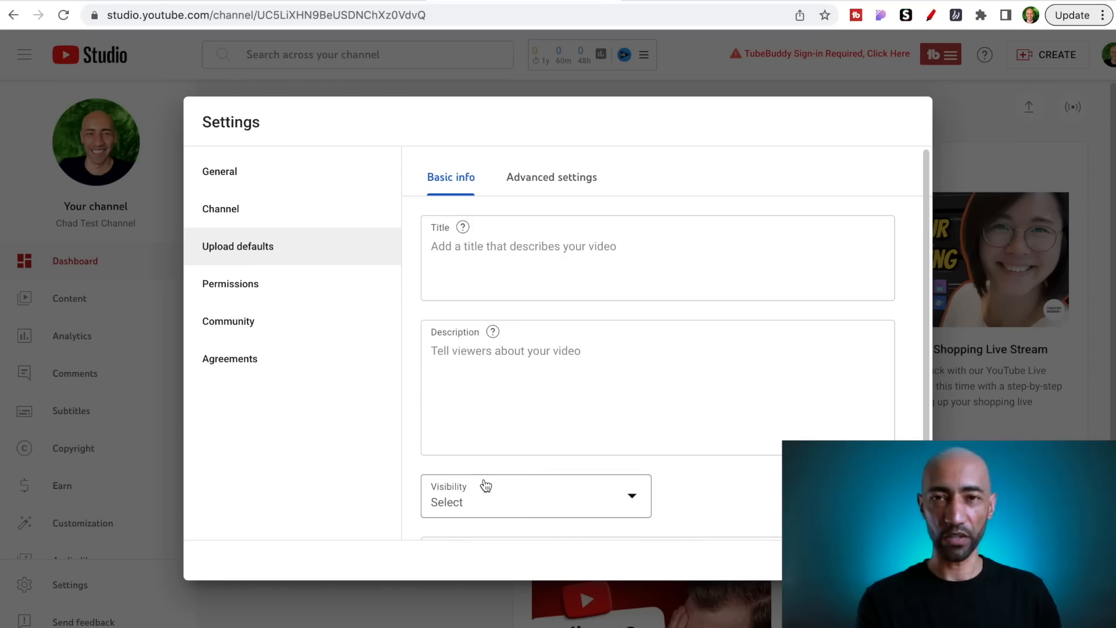
{"action": "left_click", "coordinate": [572, 179]}
{"action": "scroll", "coordinate": [689, 233], "scroll_direction": "down", "scroll_amount": 2}
{"action": "scroll", "coordinate": [696, 242], "scroll_direction": "down", "scroll_amount": 2}
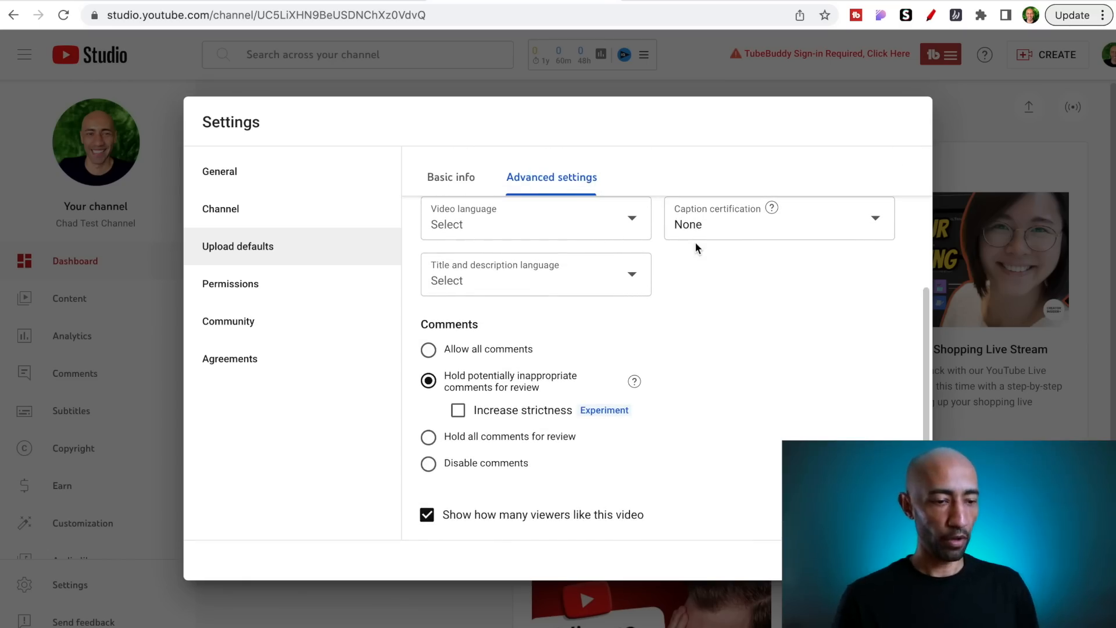
{"action": "scroll", "coordinate": [688, 353], "scroll_direction": "up", "scroll_amount": 4}
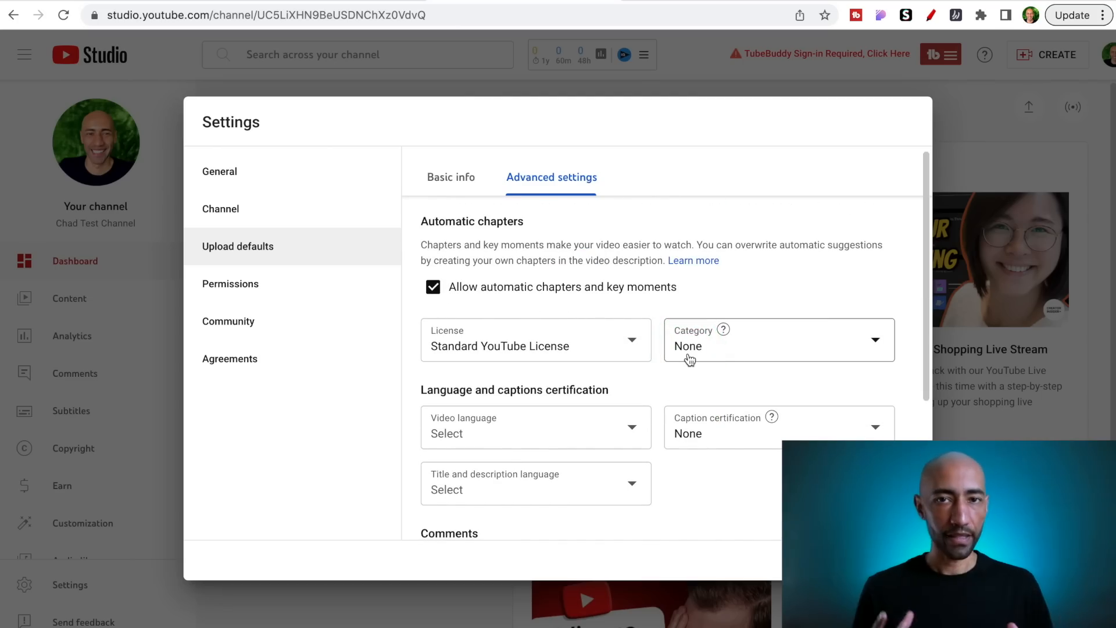
{"action": "scroll", "coordinate": [506, 464], "scroll_direction": "down", "scroll_amount": 3}
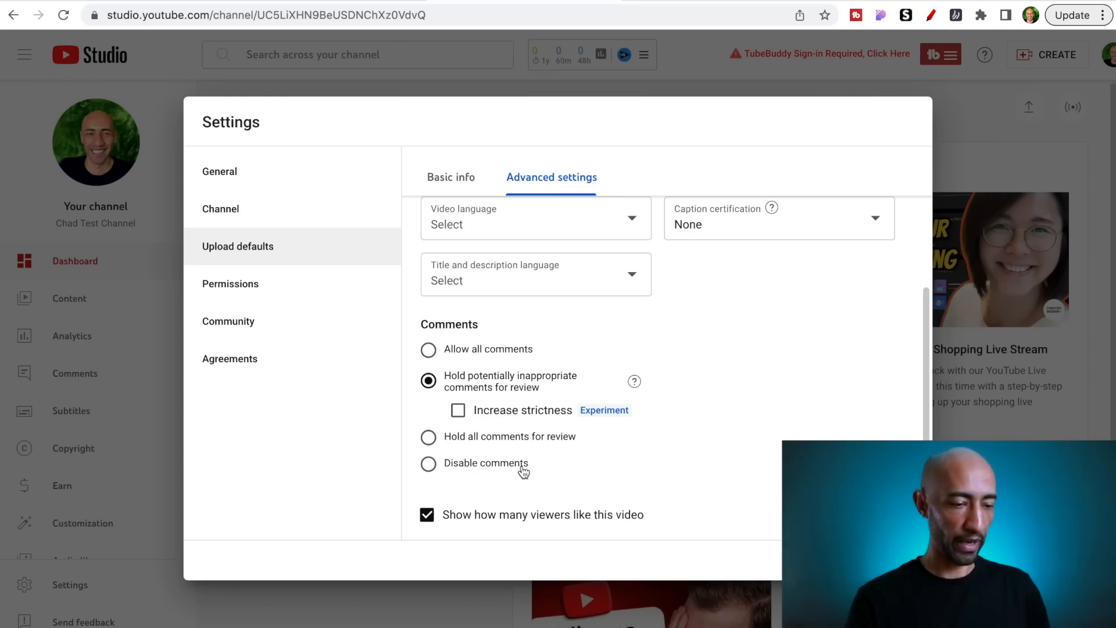
Review the permissions options, the community automated filters for moderators, users, live redirects and blocked words, and the agreements
{"action": "left_click", "coordinate": [250, 283]}
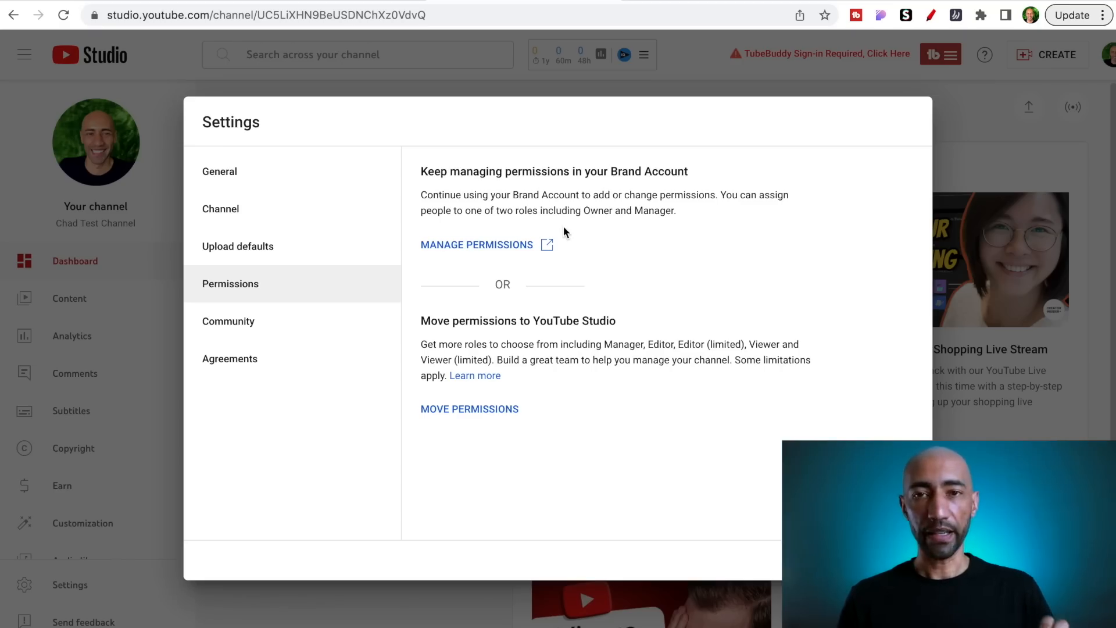
{"action": "left_click", "coordinate": [224, 318]}
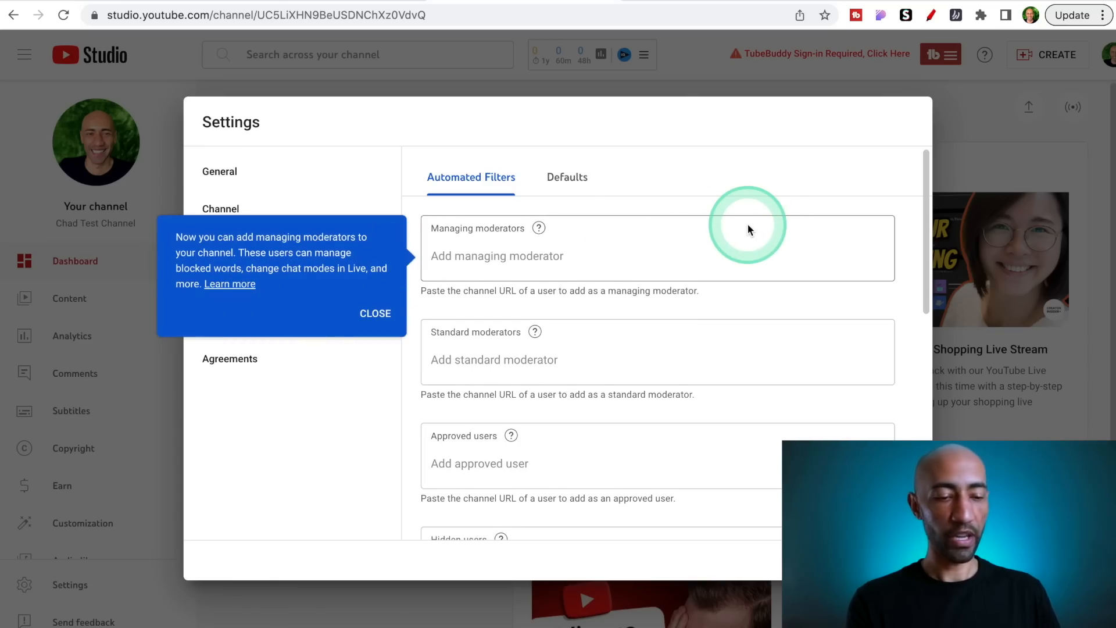
{"action": "scroll", "coordinate": [748, 224], "scroll_direction": "down", "scroll_amount": 3}
{"action": "left_click", "coordinate": [563, 246]}
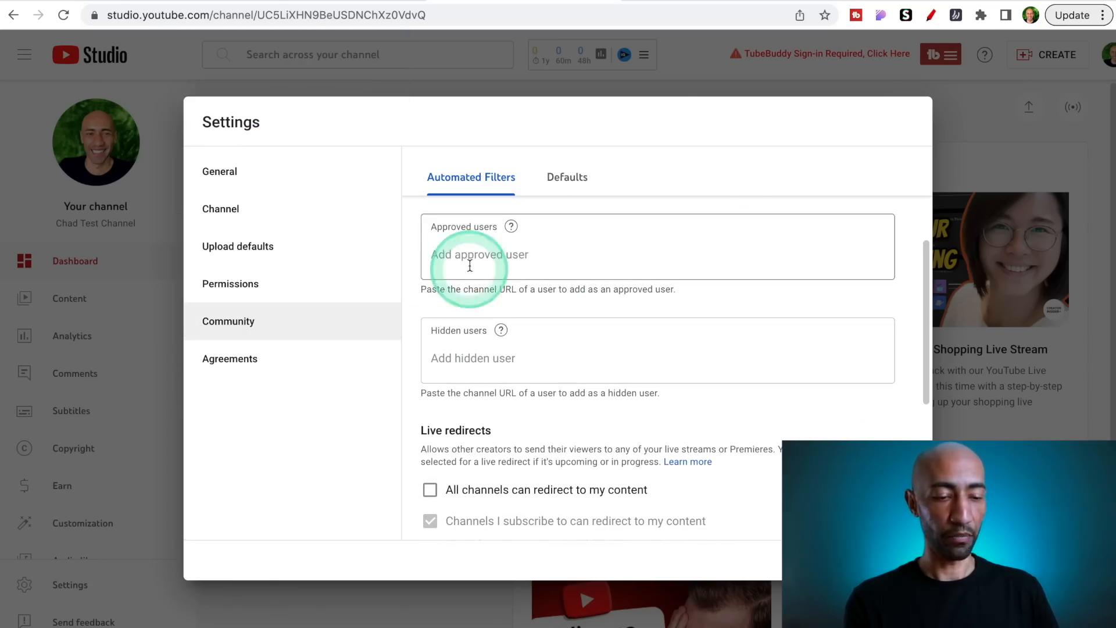
{"action": "scroll", "coordinate": [472, 368], "scroll_direction": "down", "scroll_amount": 2}
{"action": "scroll", "coordinate": [472, 372], "scroll_direction": "down", "scroll_amount": 3}
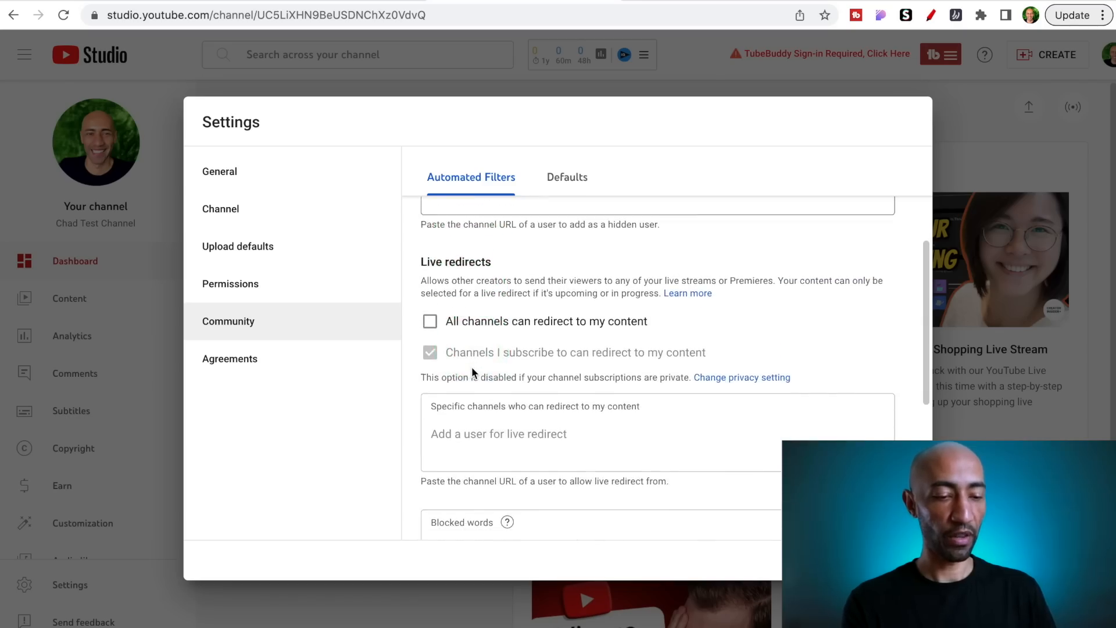
{"action": "scroll", "coordinate": [472, 371], "scroll_direction": "down", "scroll_amount": 1}
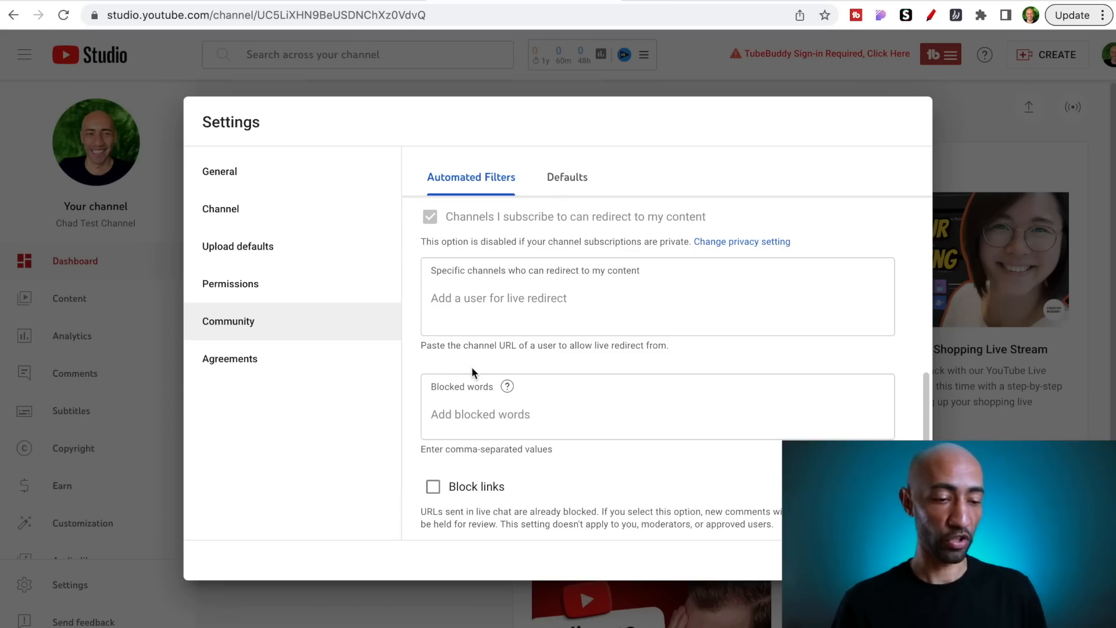
{"action": "left_click", "coordinate": [230, 367]}
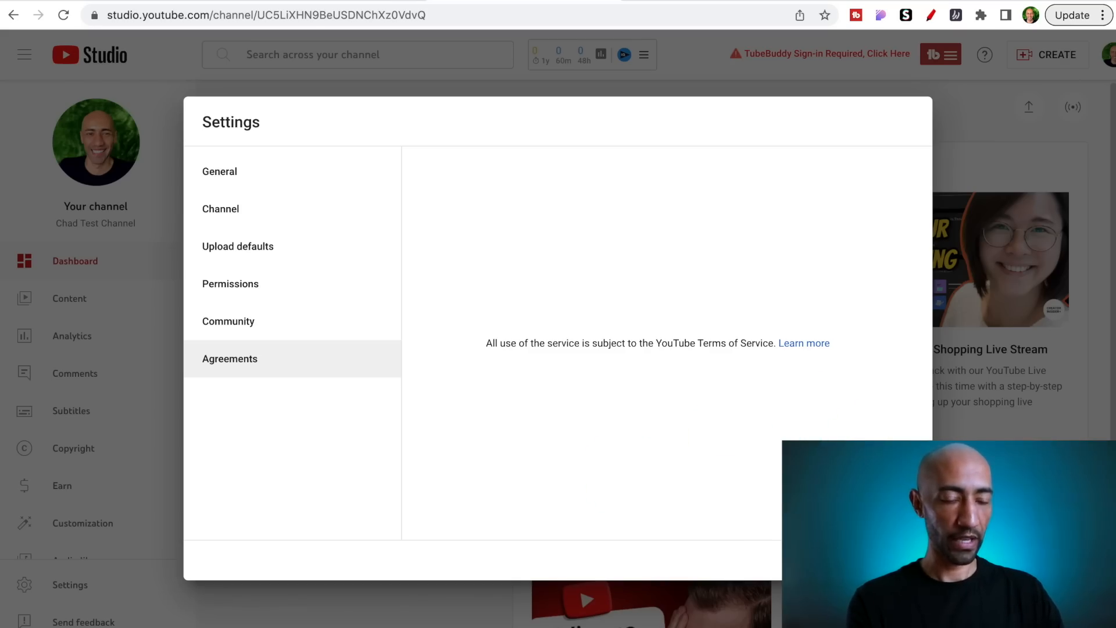
Close the settings and open the channel's own page from the account options
{"action": "key", "text": "Escape"}
{"action": "left_click", "coordinate": [1105, 54]}
{"action": "left_click", "coordinate": [917, 131]}
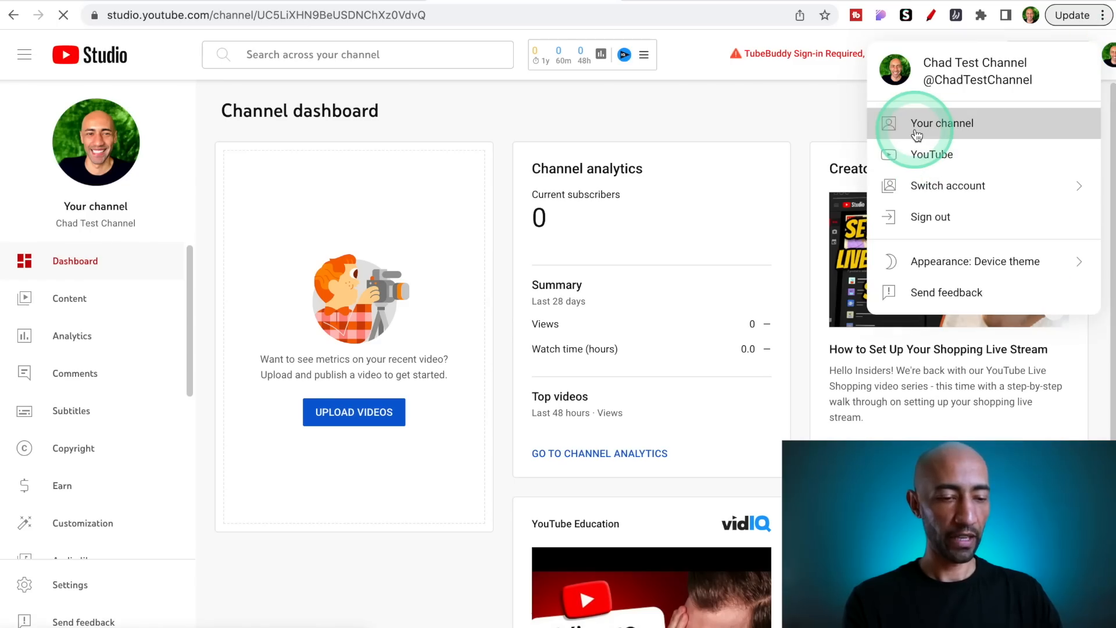